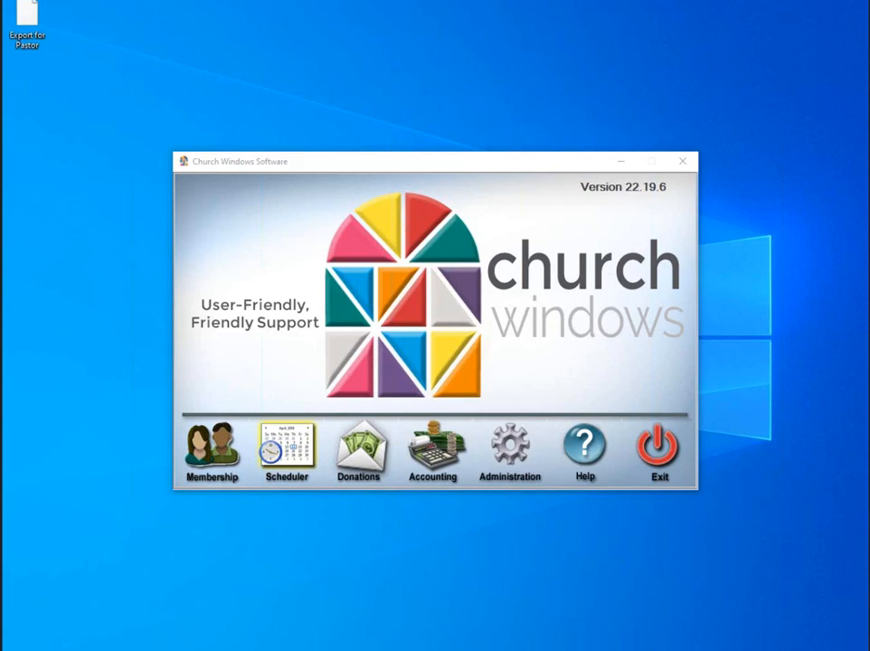
pyautogui.moveTo(245, 390)
pyautogui.mouseDown()
pyautogui.moveTo(285, 382)
pyautogui.moveTo(317, 394)
pyautogui.moveTo(349, 457)
pyautogui.moveTo(294, 499)
pyautogui.moveTo(246, 412)
pyautogui.moveTo(267, 383)
pyautogui.mouseUp()
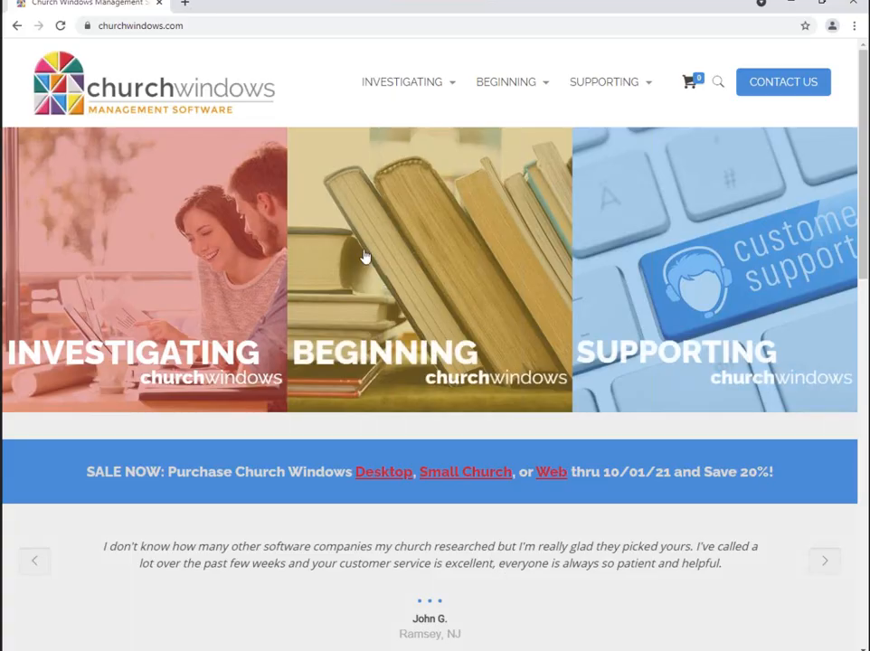
# - Open the Free Training Webinars page on churchwindows.com, and from the Scheduler overview webinar open its How Do I Start? page
pyautogui.moveTo(462, 75)
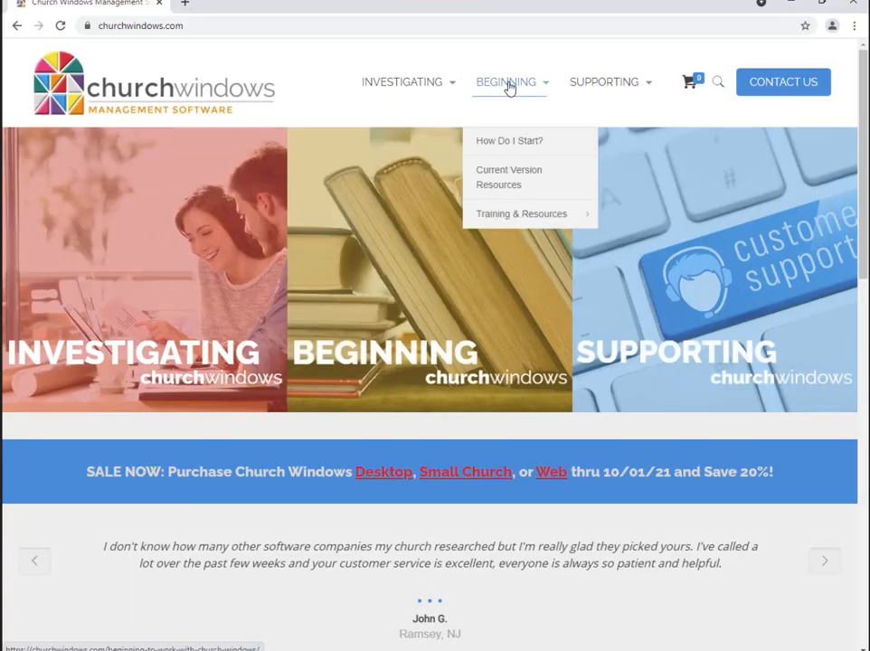
pyautogui.moveTo(527, 219)
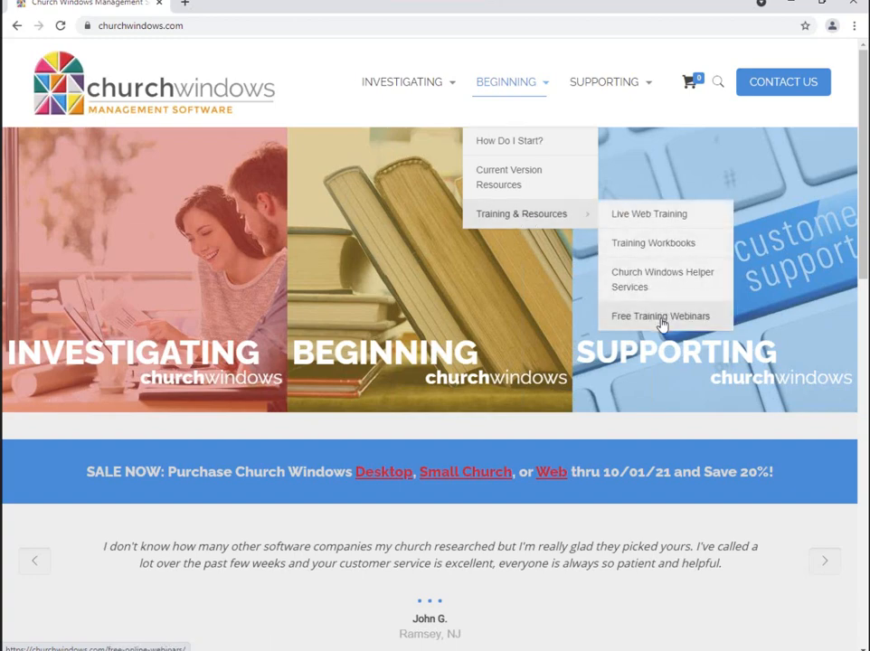
pyautogui.click(660, 317)
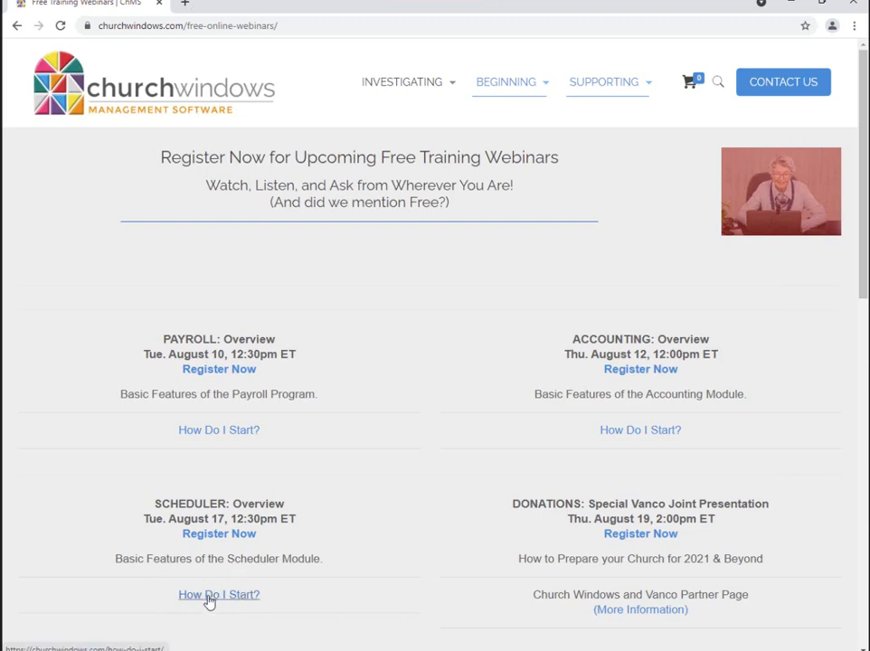
pyautogui.click(209, 599)
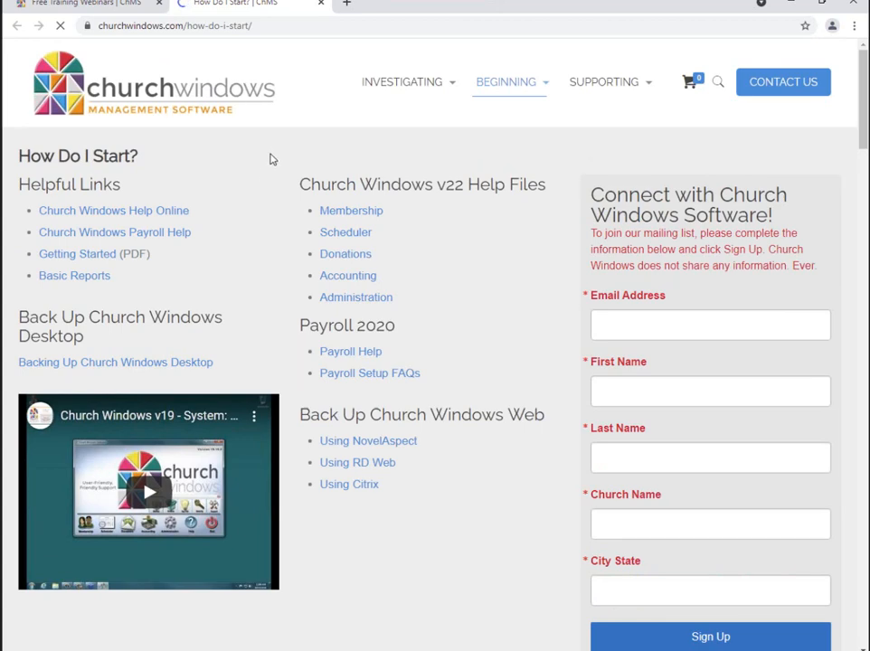
# - Open the Getting Started PDF and go to Chapter 3 - Scheduler through its document outline
pyautogui.click(78, 258)
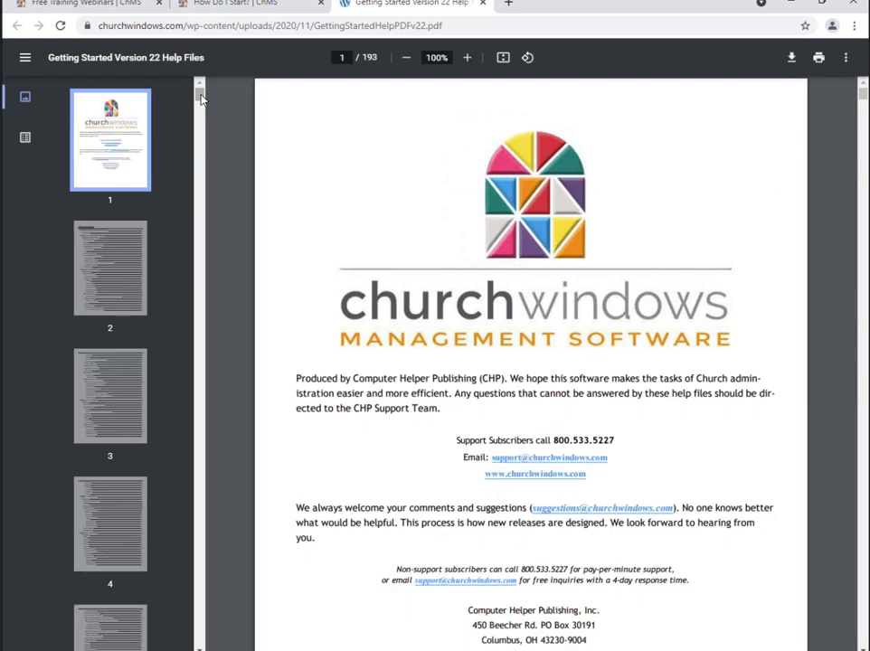
pyautogui.scroll(-8, 195, 330)
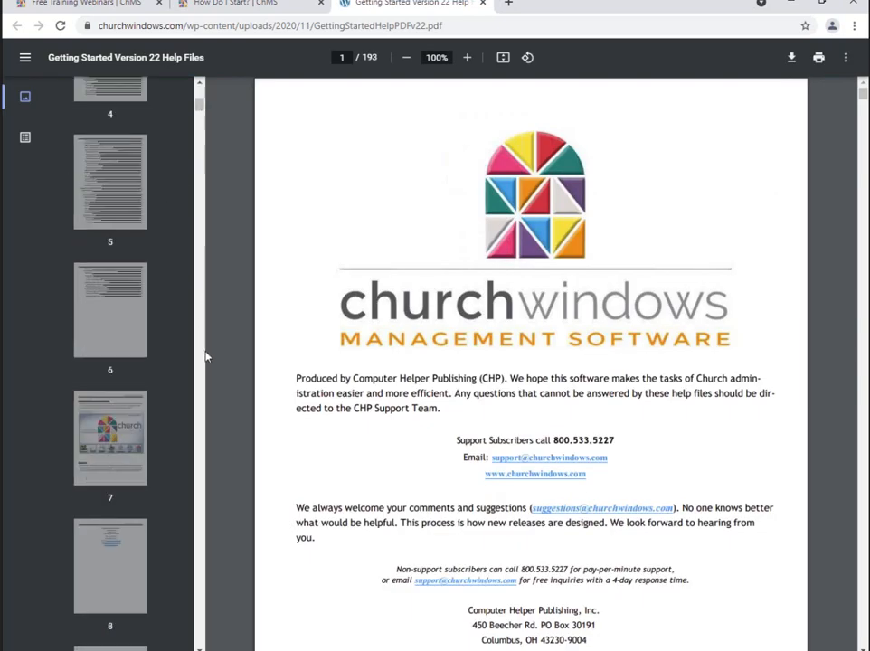
pyautogui.click(25, 138)
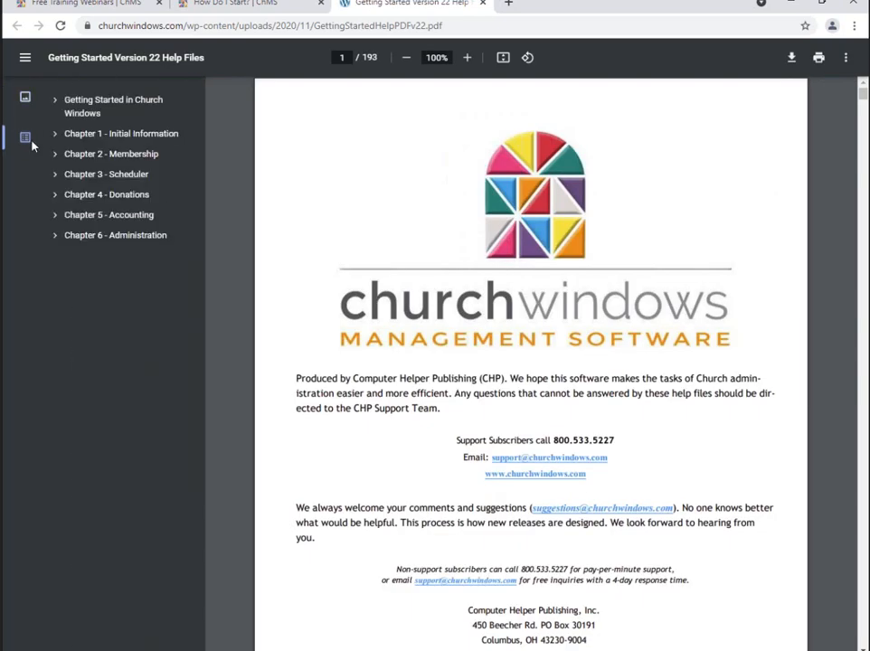
pyautogui.click(114, 175)
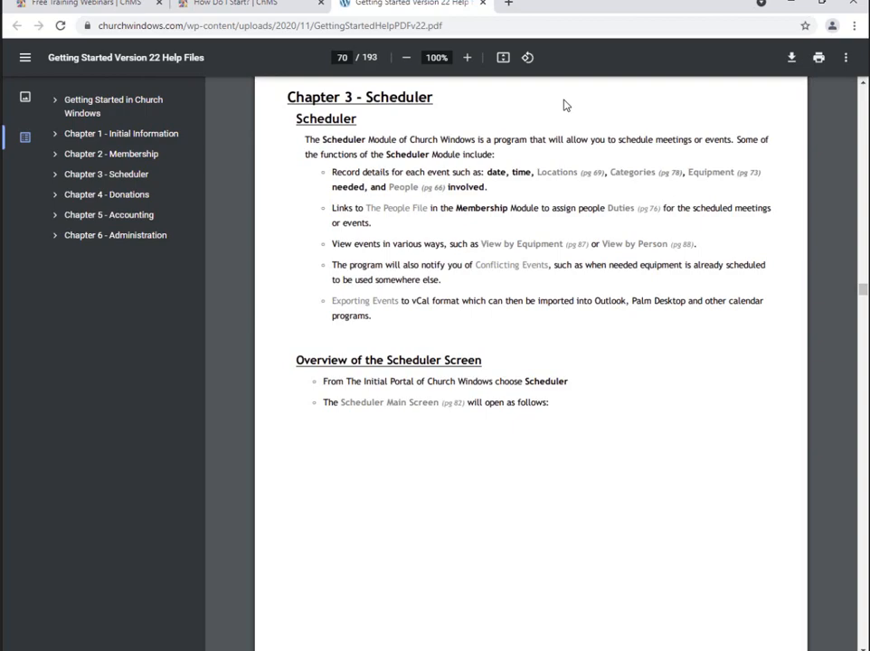
# - Close the Getting Started PDF, switch back to Church Windows, and open the Scheduler module
pyautogui.click(482, 4)
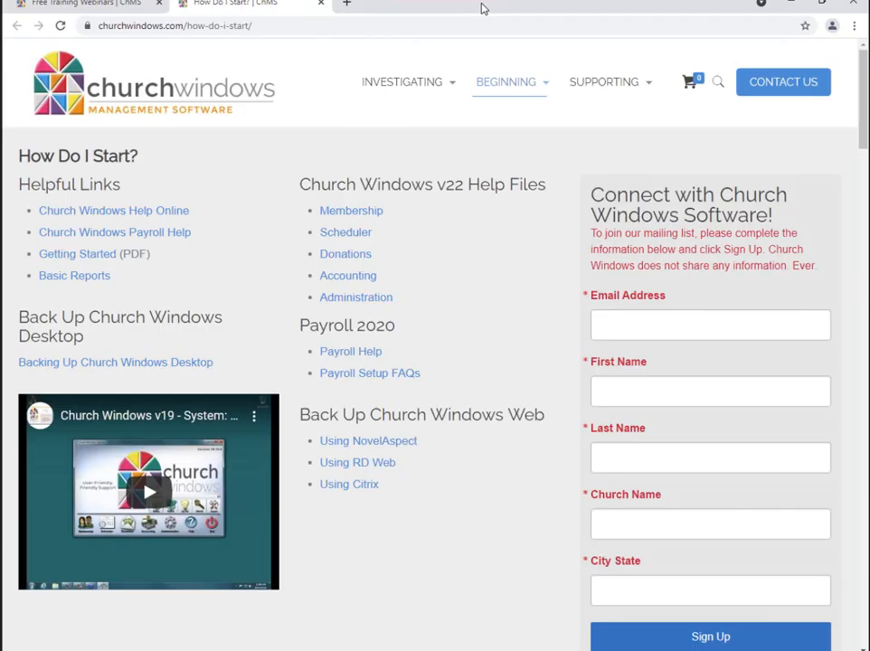
pyautogui.click(789, 5)
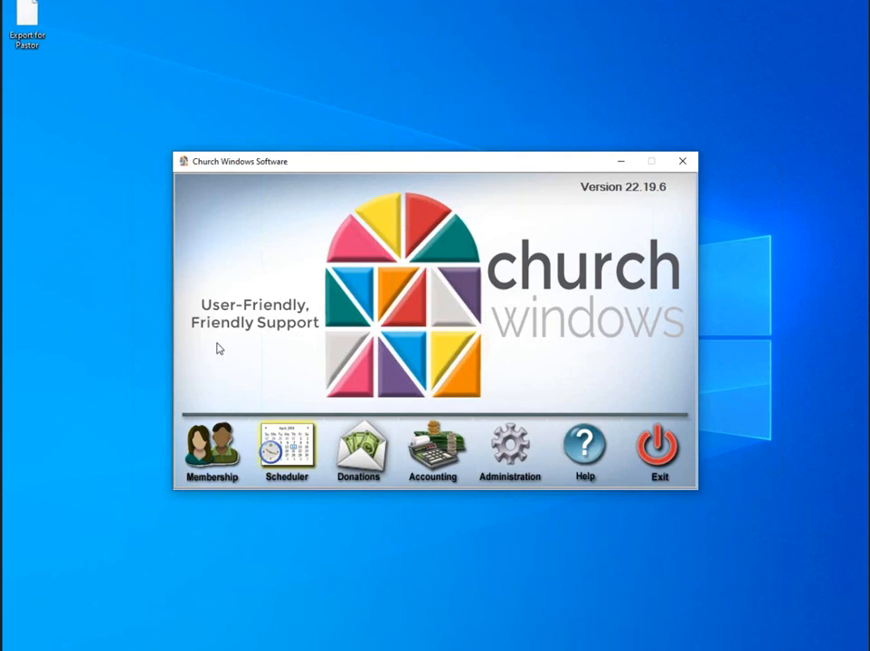
pyautogui.click(302, 451)
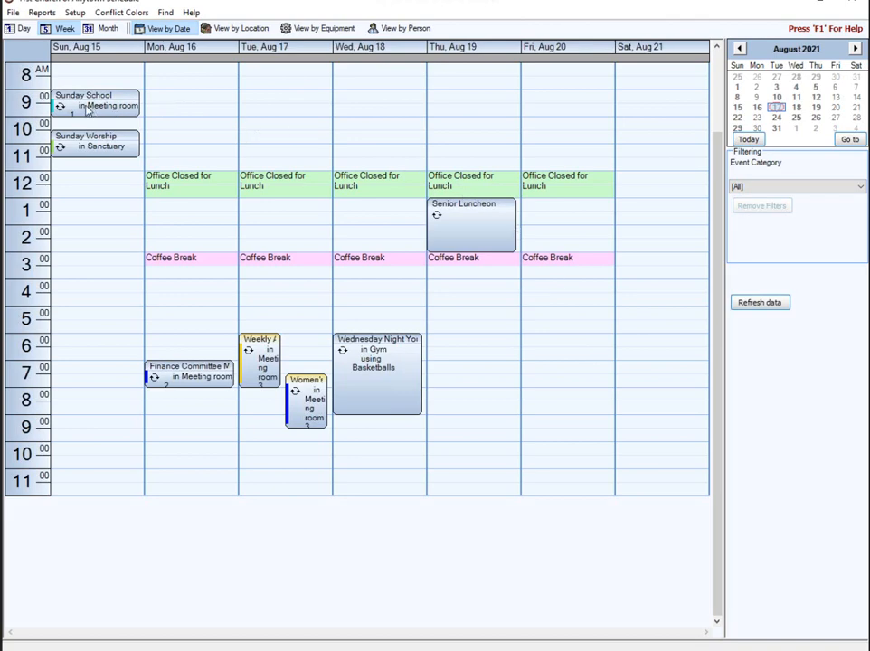
# - Examine the details of the week's Sunday School, Sunday Worship, Finance Committee and Wednesday Night Youth Basketball events
pyautogui.moveTo(87, 109)
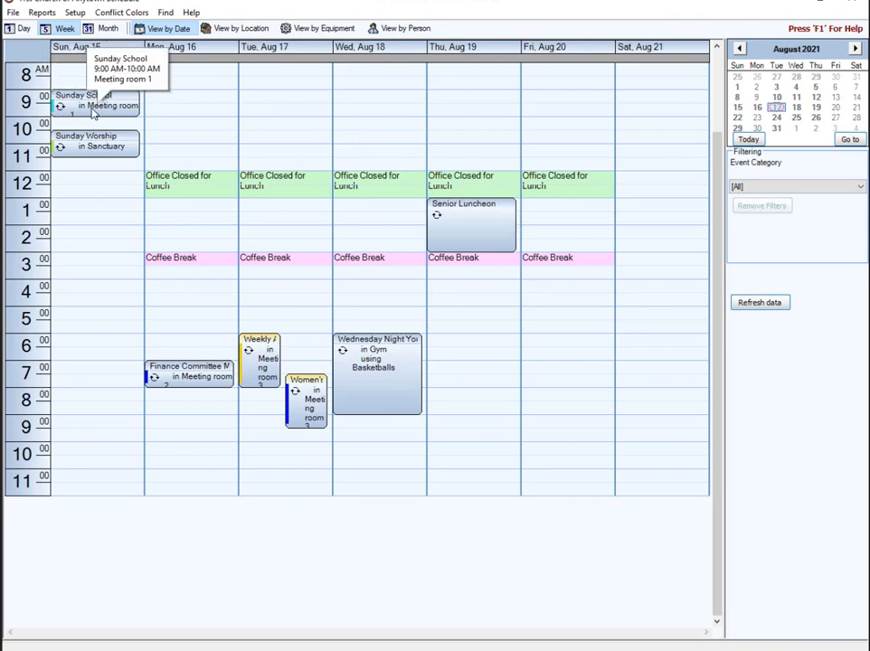
pyautogui.moveTo(96, 148)
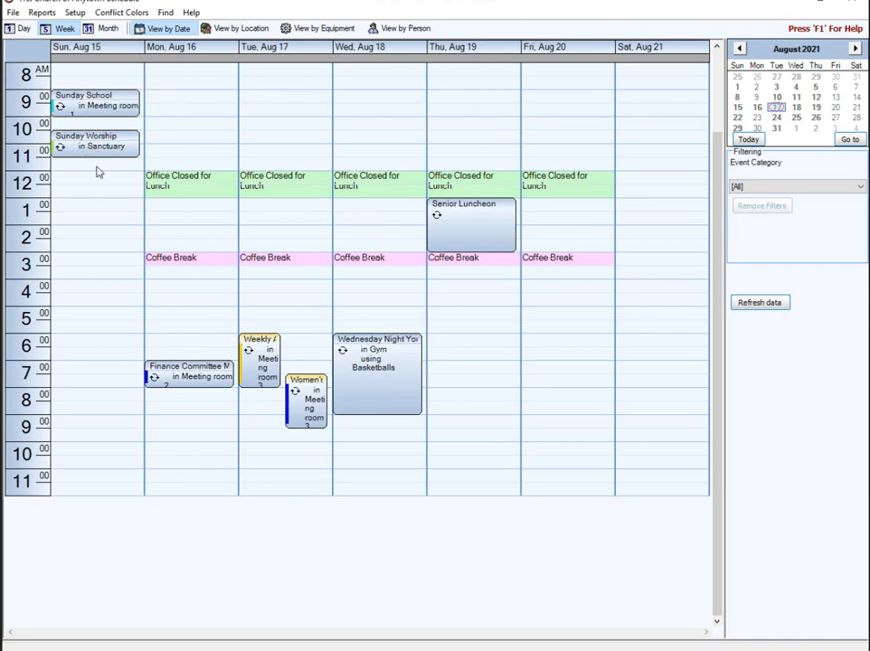
pyautogui.moveTo(192, 380)
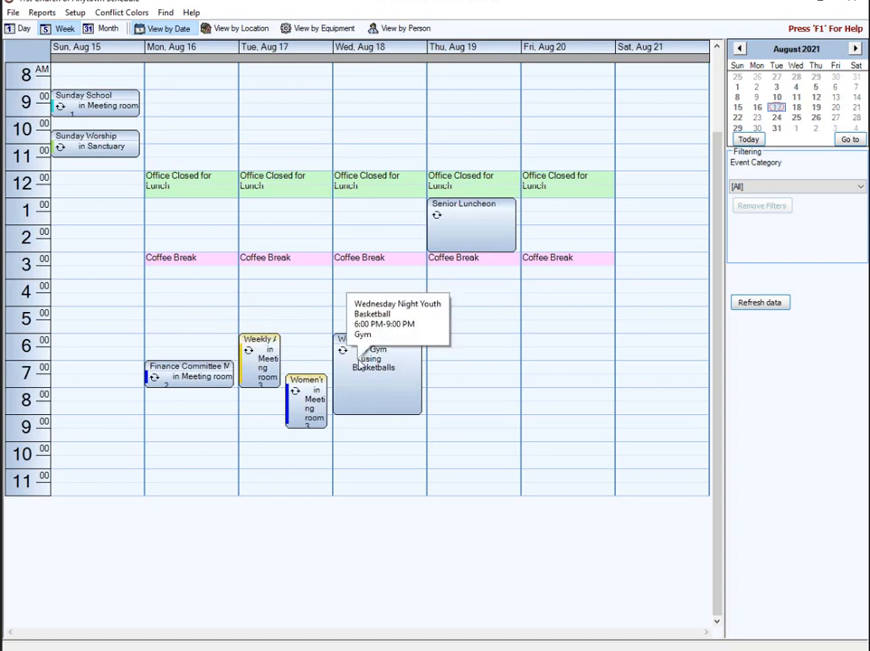
pyautogui.moveTo(360, 363)
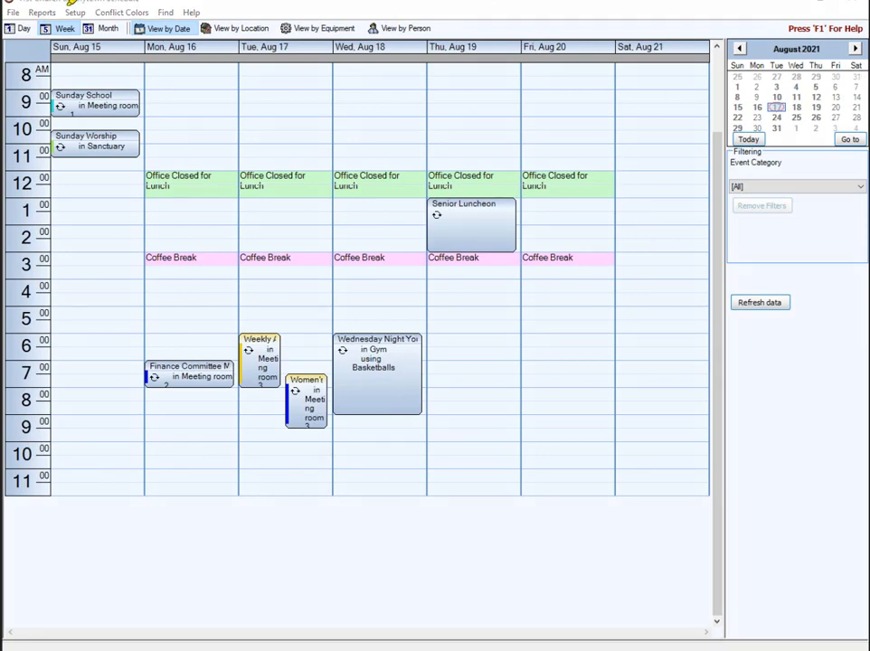
pyautogui.moveTo(65, 2)
pyautogui.mouseDown()
pyautogui.moveTo(110, 9)
pyautogui.moveTo(76, 35)
pyautogui.moveTo(37, 11)
pyautogui.moveTo(45, 3)
pyautogui.mouseUp()
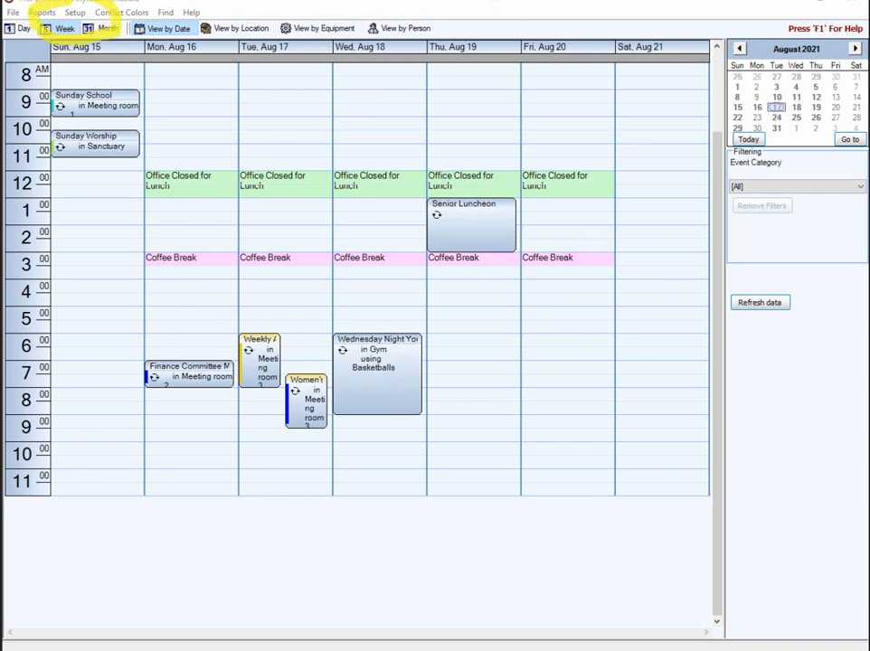
# - Try adding a new event category in the Categories setup, delete that blank entry, and leave without saving
pyautogui.click(74, 12)
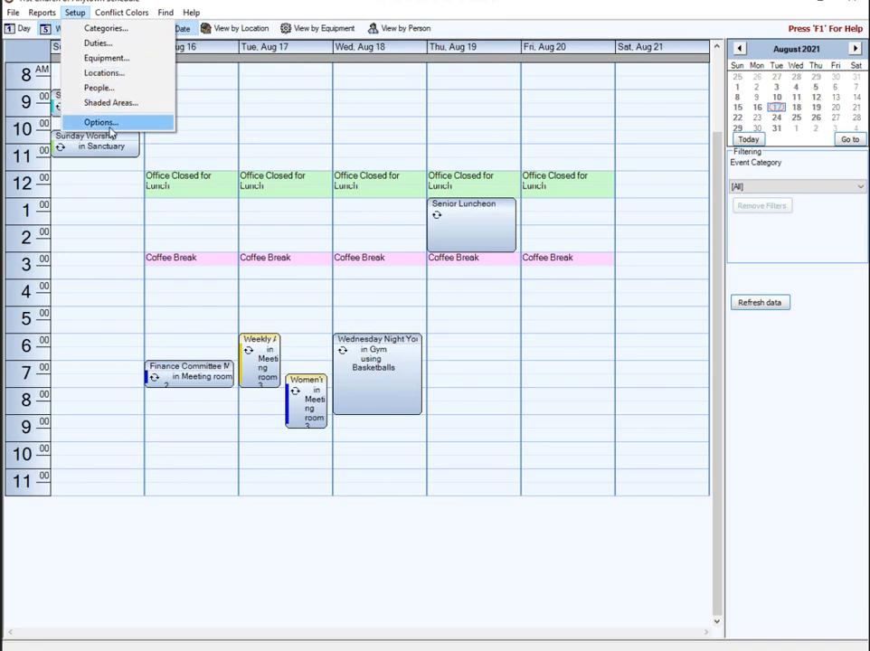
pyautogui.click(105, 28)
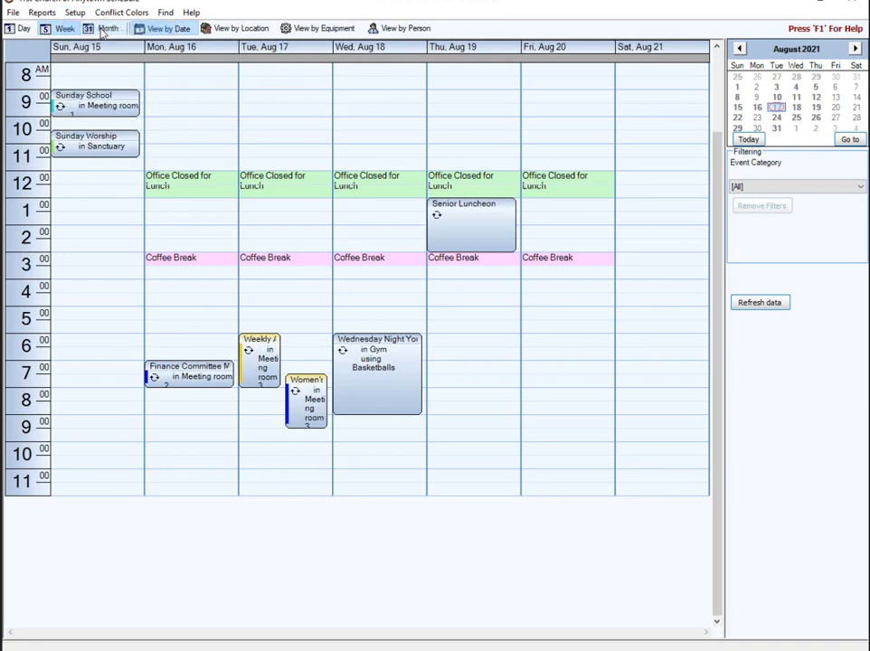
pyautogui.moveTo(365, 174); pyautogui.dragTo(331, 150)
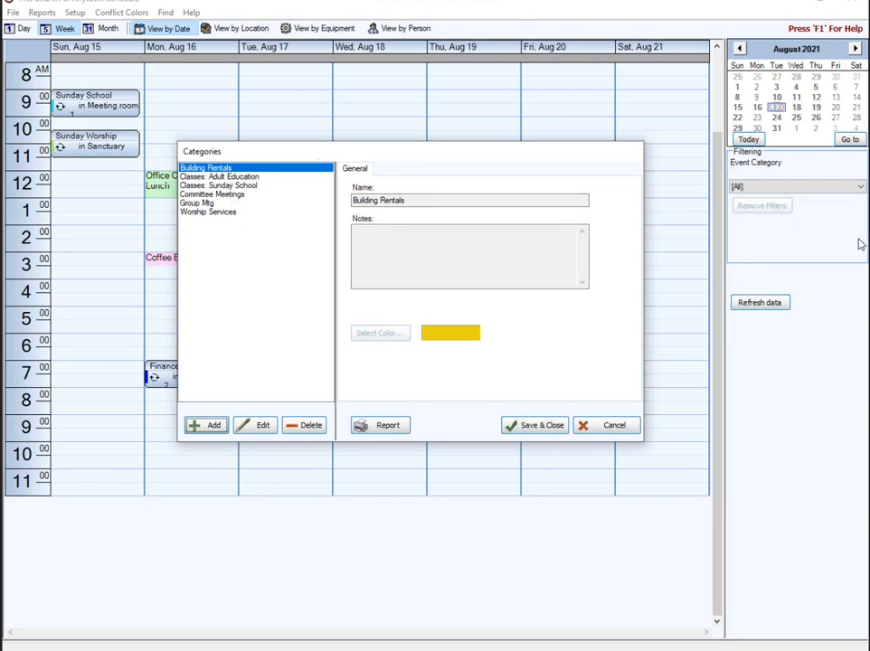
pyautogui.click(213, 425)
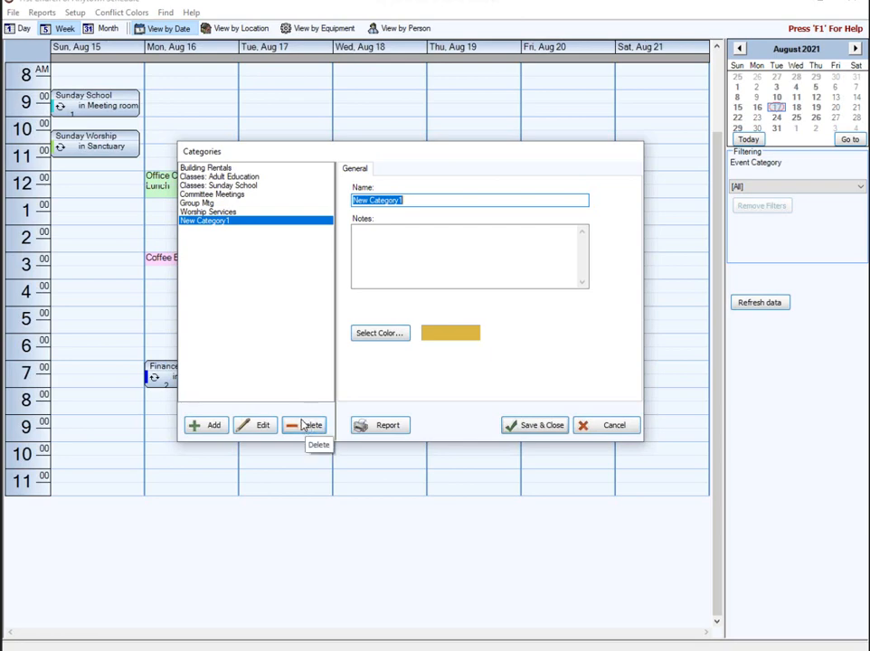
pyautogui.click(303, 426)
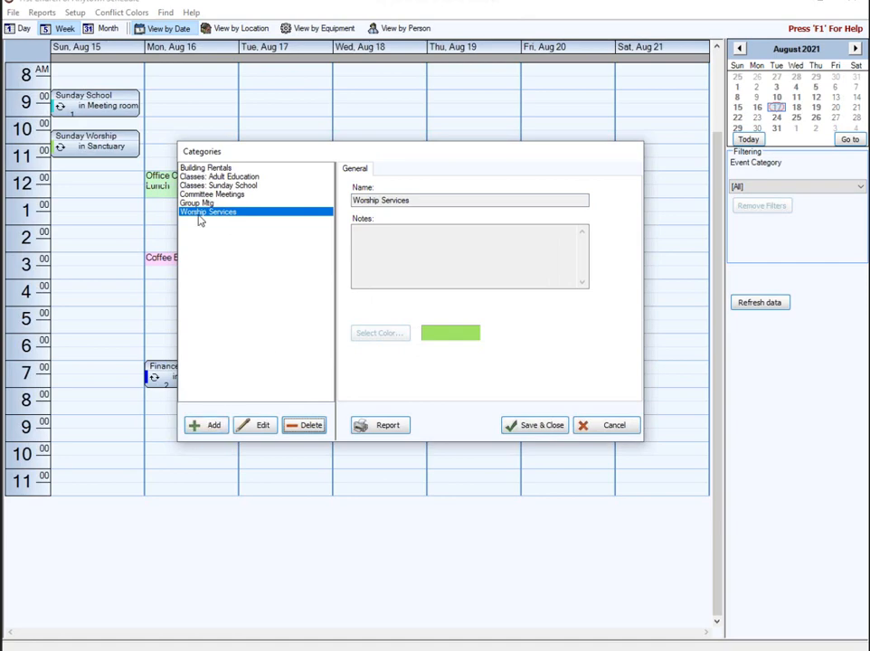
pyautogui.click(612, 426)
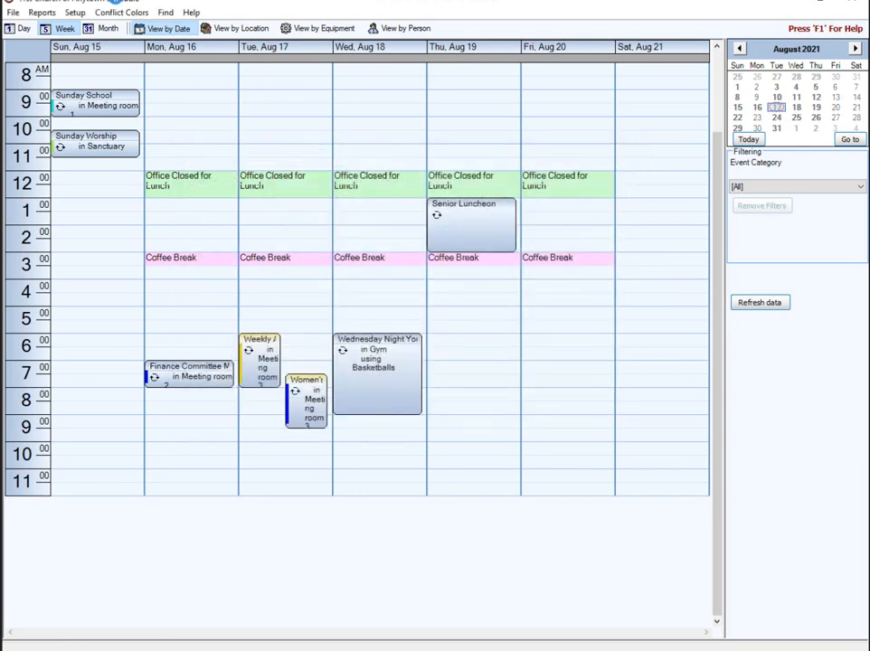
# - Add a new duty in the Duties setup, enter its name, and save the list
pyautogui.click(74, 12)
pyautogui.click(95, 42)
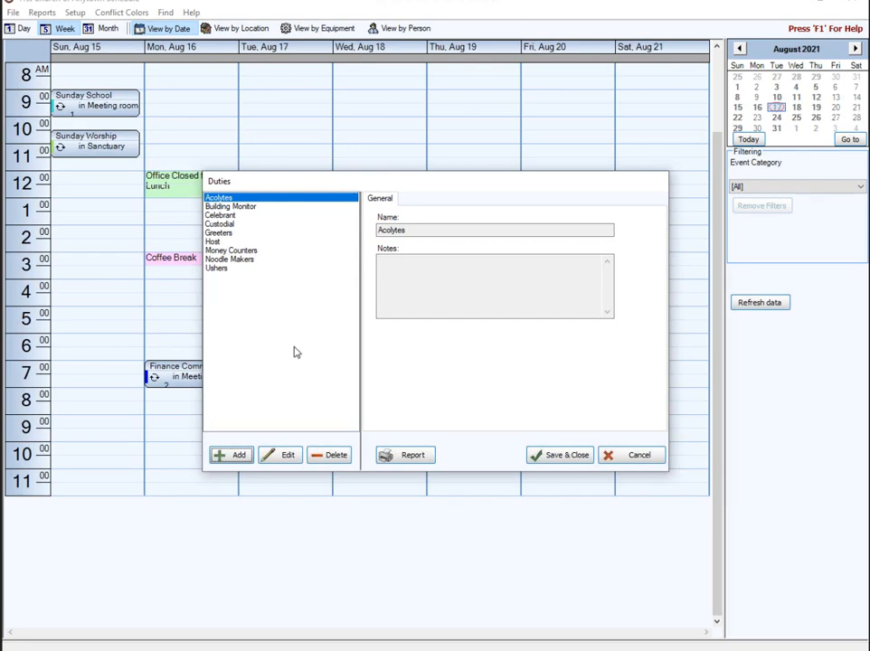
pyautogui.click(234, 452)
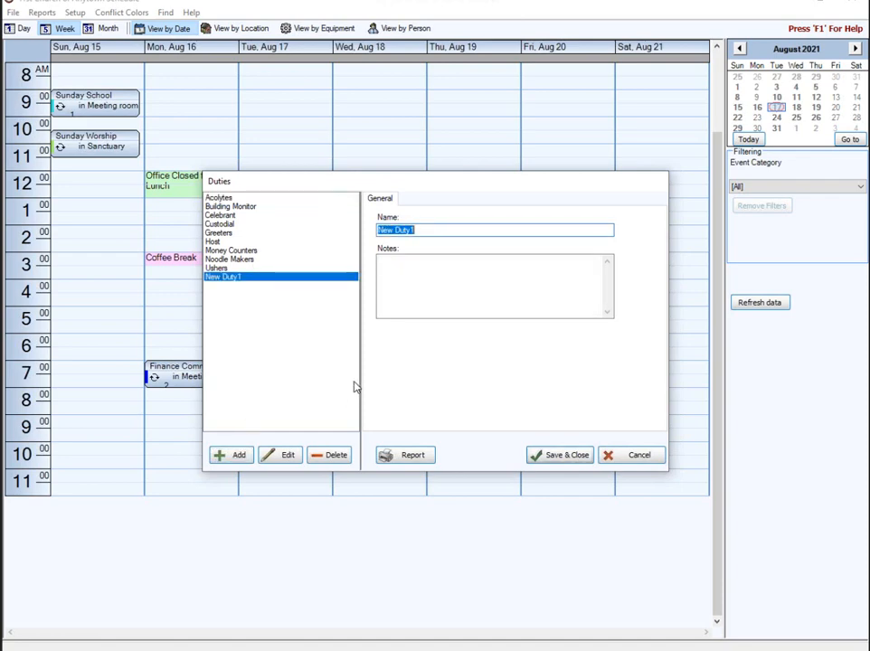
pyautogui.write('Teacher')
pyautogui.press('BackSpace')
pyautogui.press('BackSpace')
pyautogui.press('BackSpace')
pyautogui.press('BackSpace')
pyautogui.press('BackSpace')
pyautogui.press('BackSpace')
pyautogui.write('Tec')
pyautogui.click(562, 457)
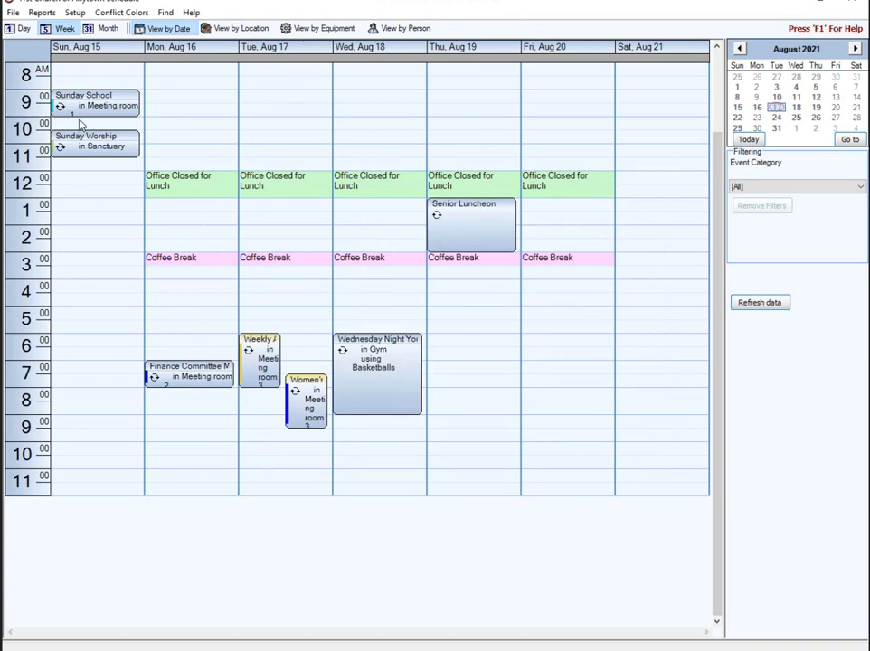
# - Review the Scheduler's equipment list, starting with the 8 Foot Tables - 10 entry, and leave it without saving
pyautogui.moveTo(122, 106)
pyautogui.click(74, 12)
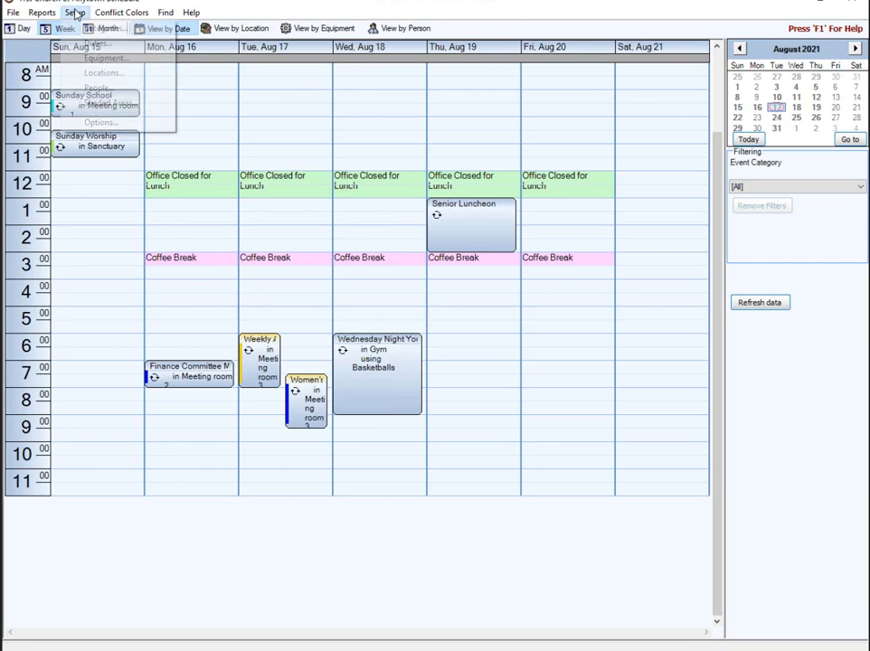
pyautogui.click(107, 59)
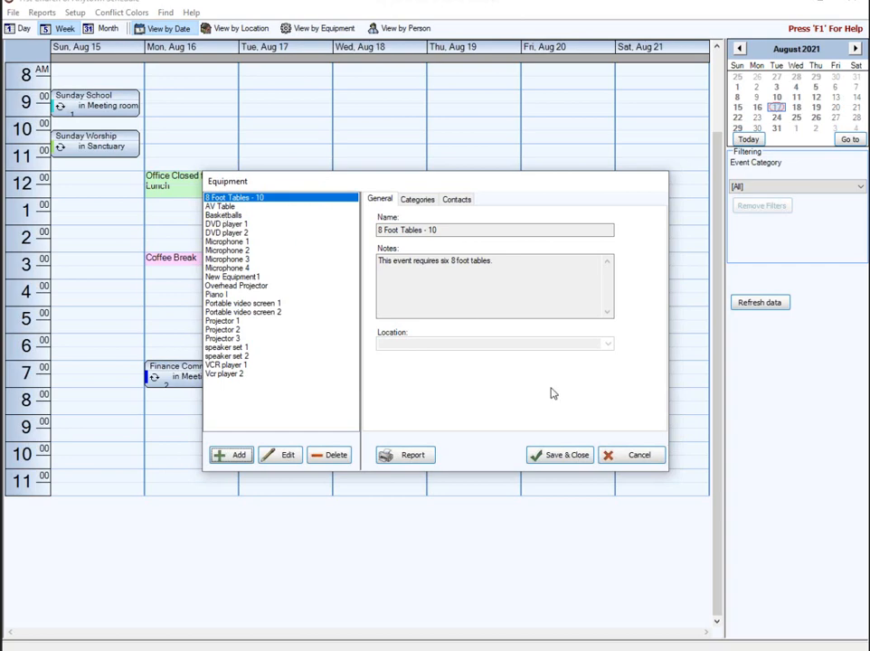
pyautogui.click(628, 457)
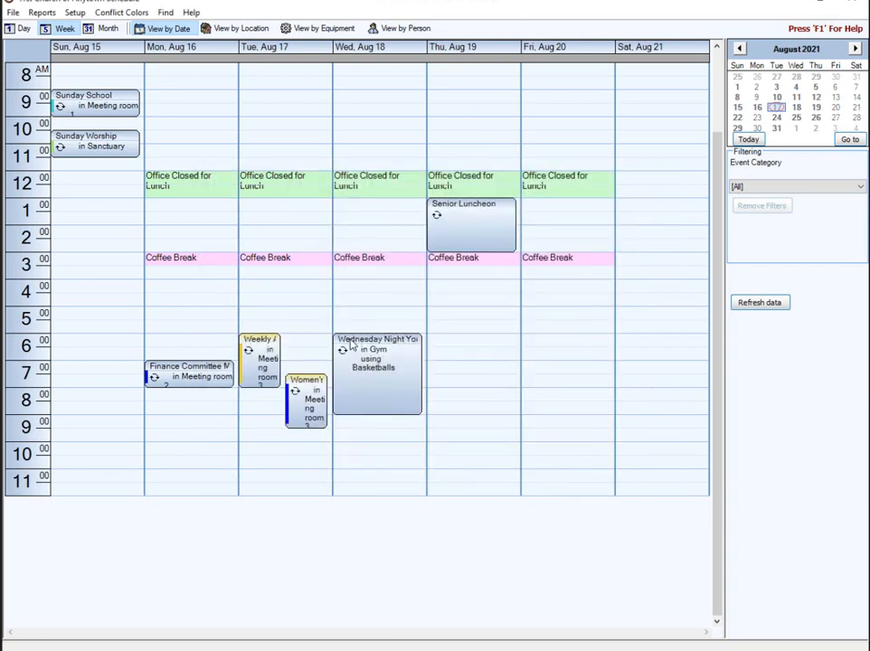
pyautogui.moveTo(394, 354)
# - Open the Locations setup and view the Management engineer supplies suite (MESS), Gym/Kitchen and Sanctuary entries
pyautogui.click(75, 12)
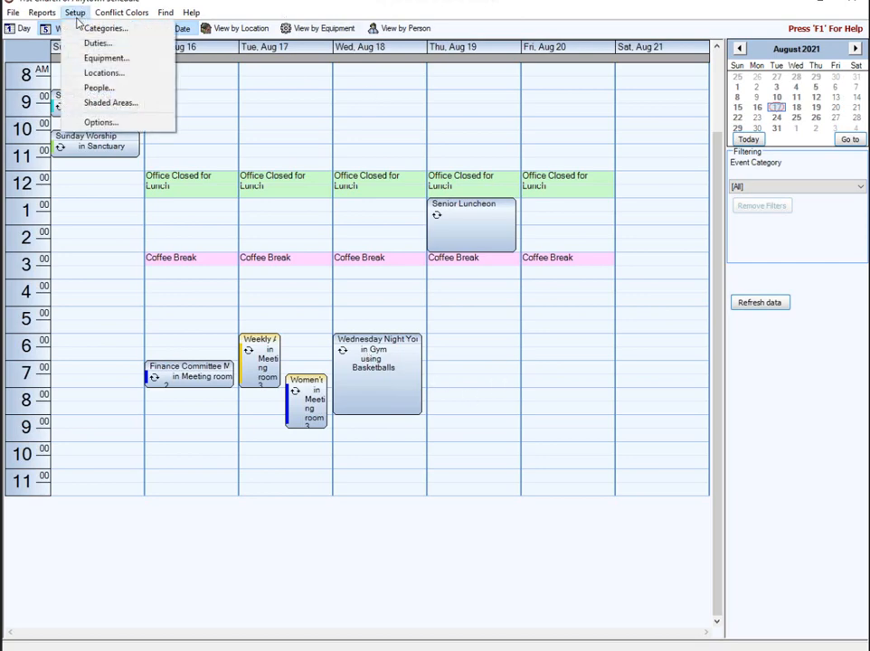
pyautogui.click(110, 78)
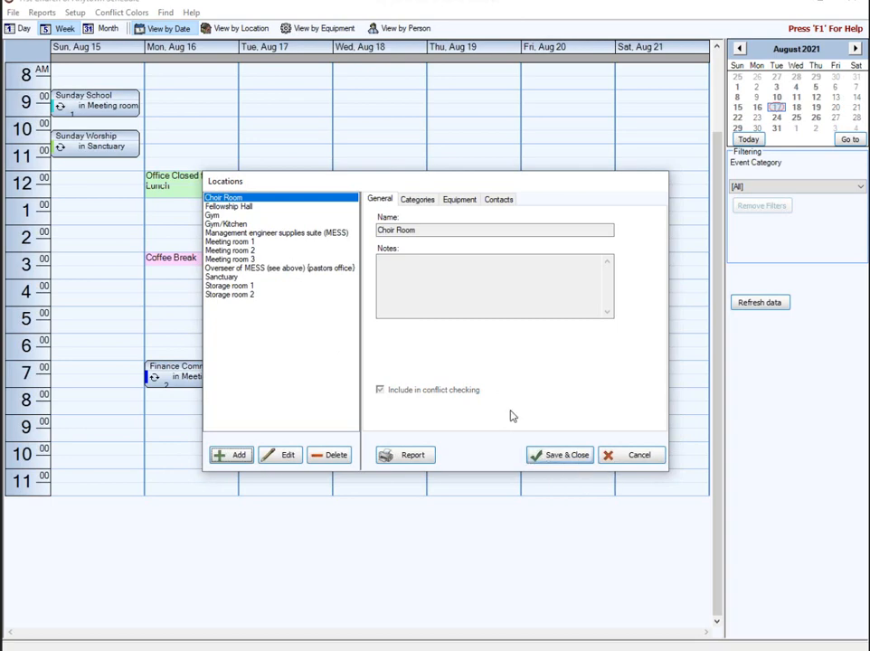
pyautogui.click(230, 232)
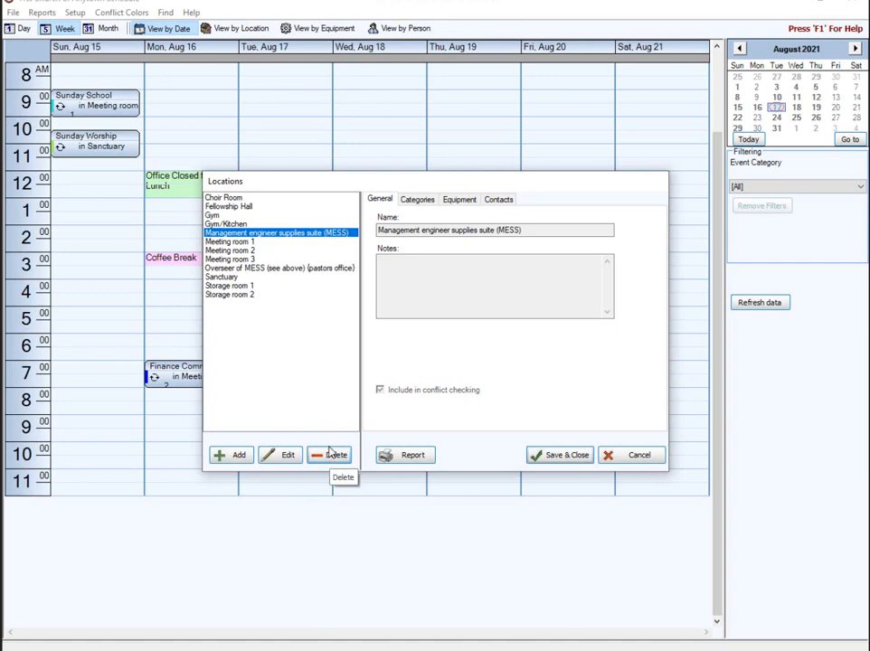
pyautogui.click(216, 224)
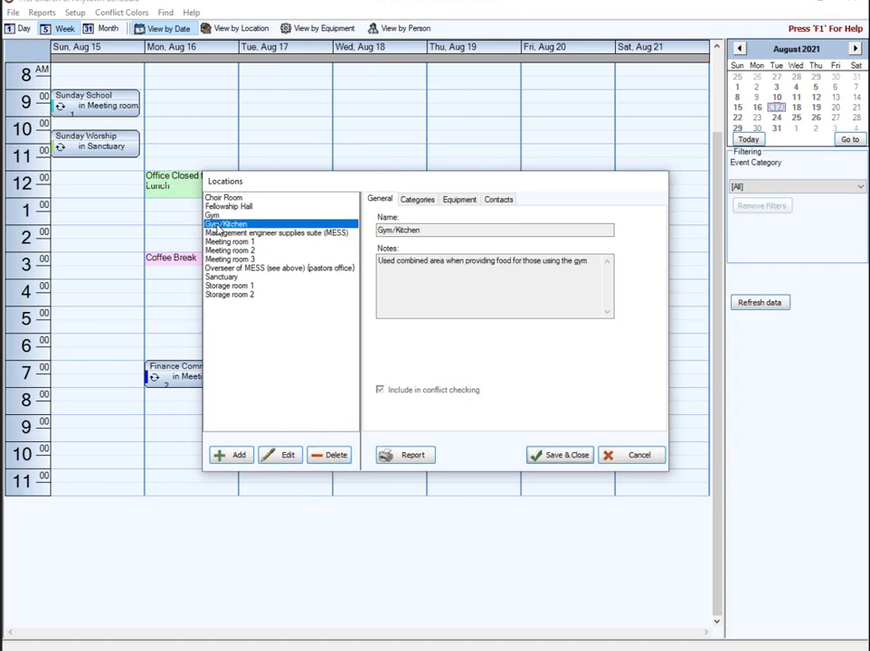
pyautogui.click(226, 277)
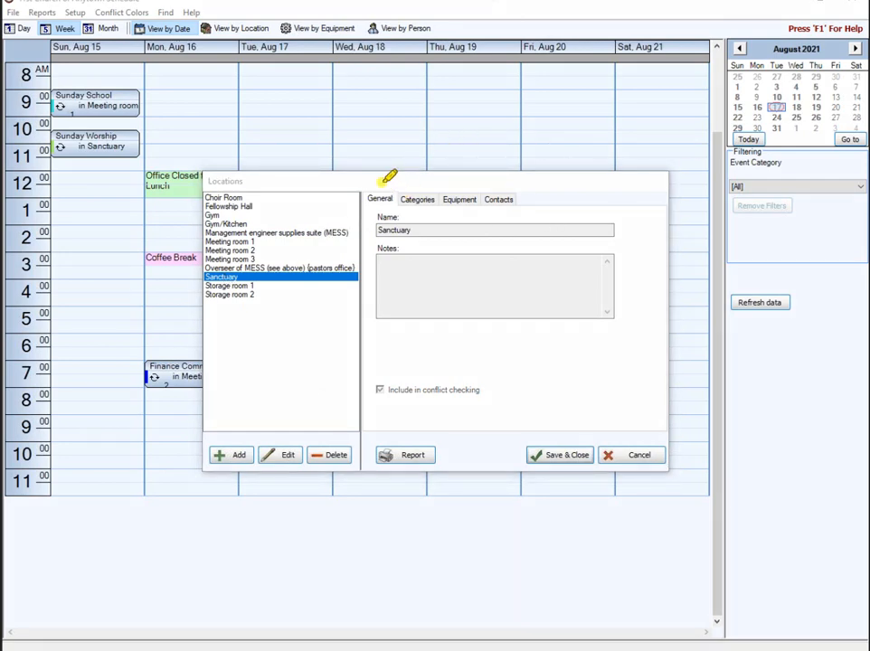
pyautogui.moveTo(381, 181); pyautogui.dragTo(516, 182)
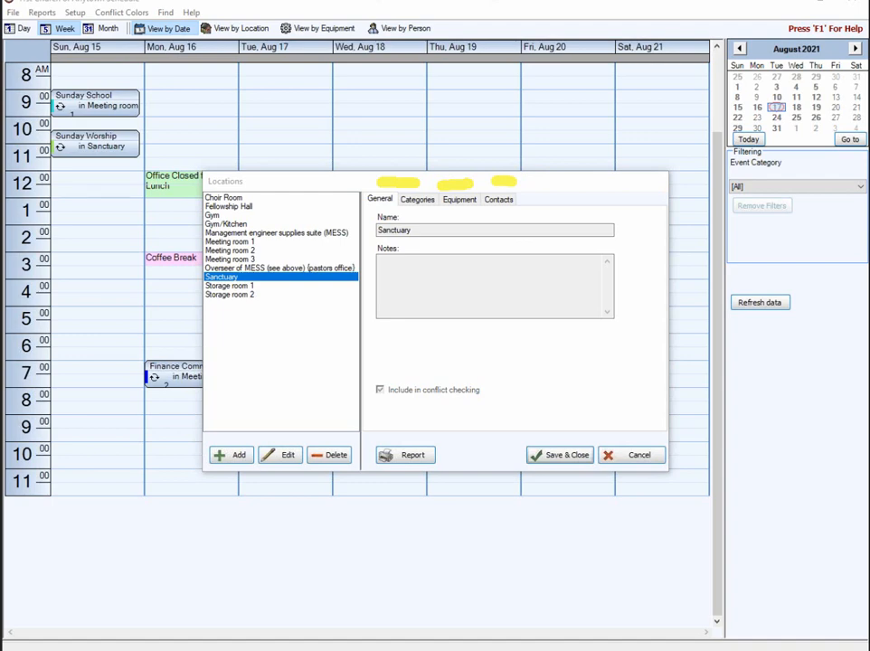
# - Edit the Sanctuary location and assign the Worship Services category to it
pyautogui.press('Escape')
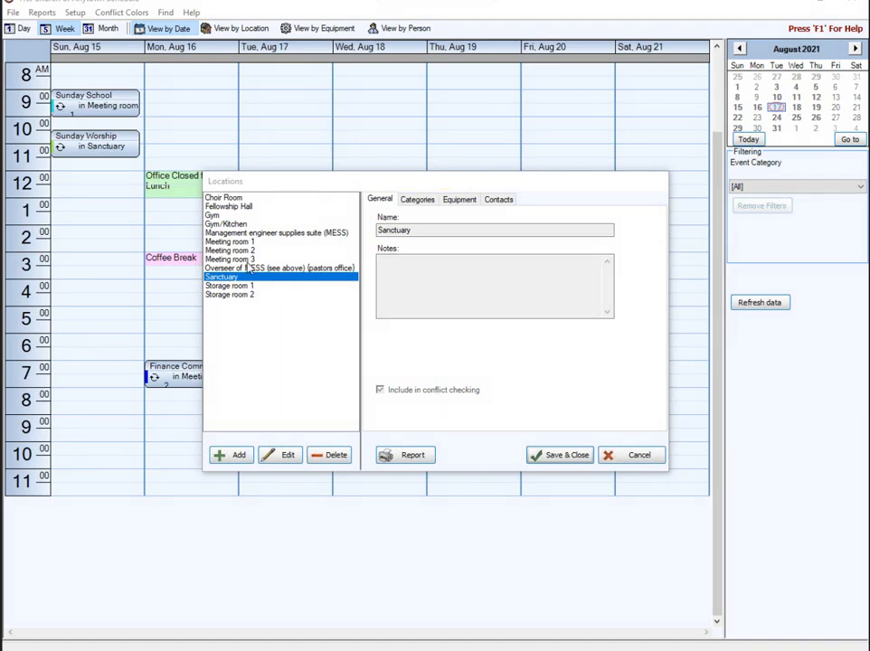
pyautogui.click(421, 199)
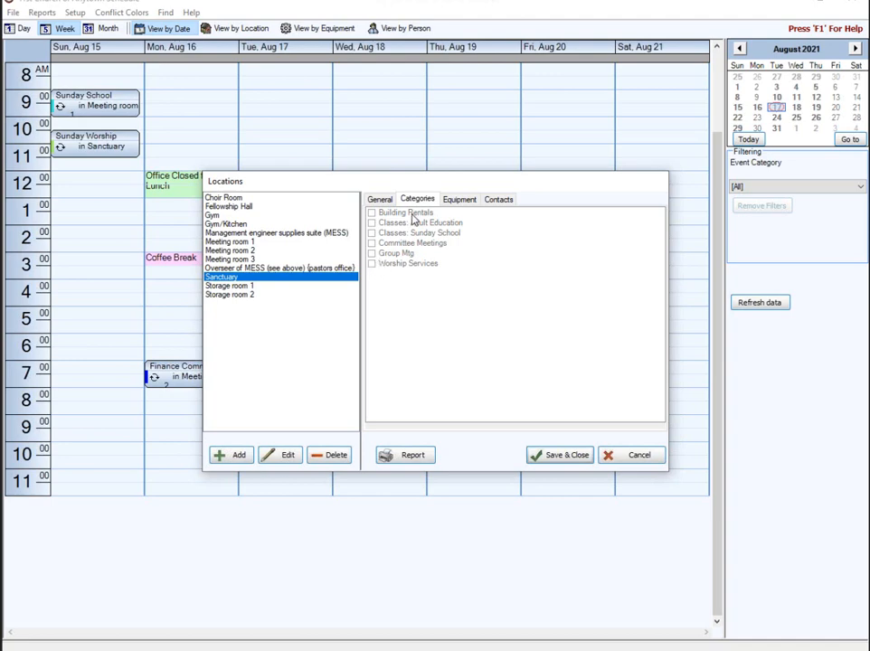
pyautogui.click(274, 459)
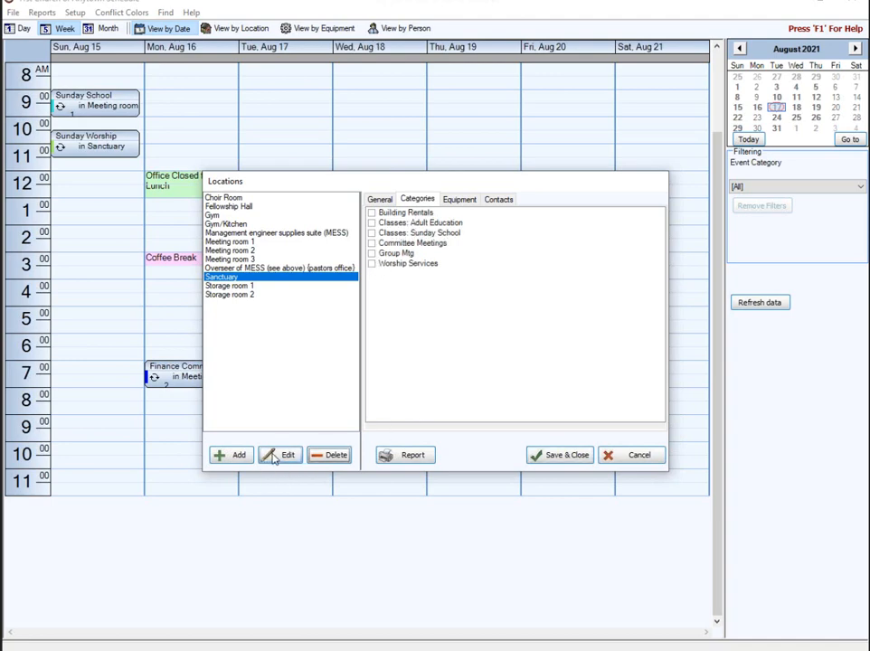
pyautogui.click(372, 264)
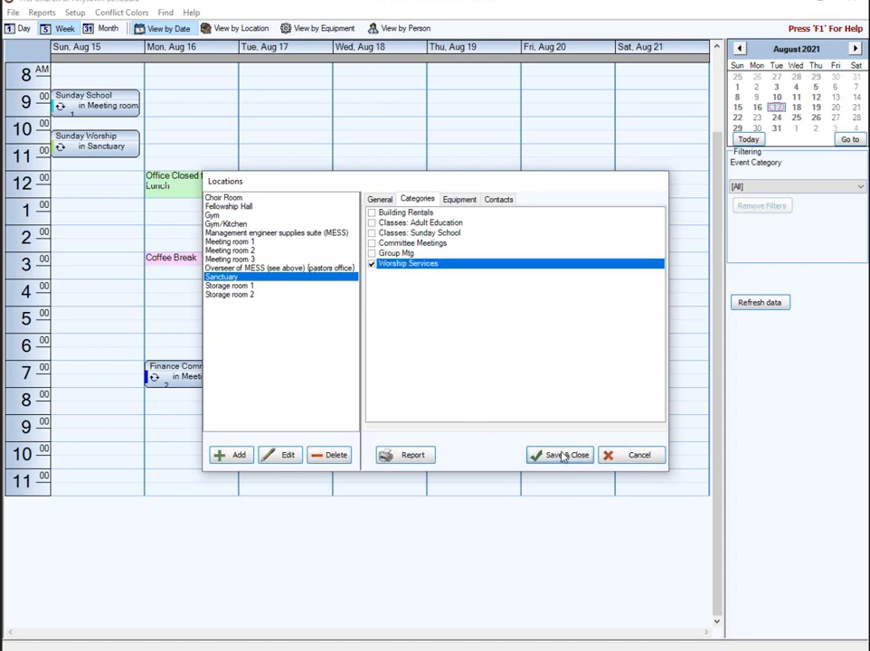
# - Check the Sanctuary's assigned equipment, look at its contact selection without adding anyone, and save the locations
pyautogui.click(456, 200)
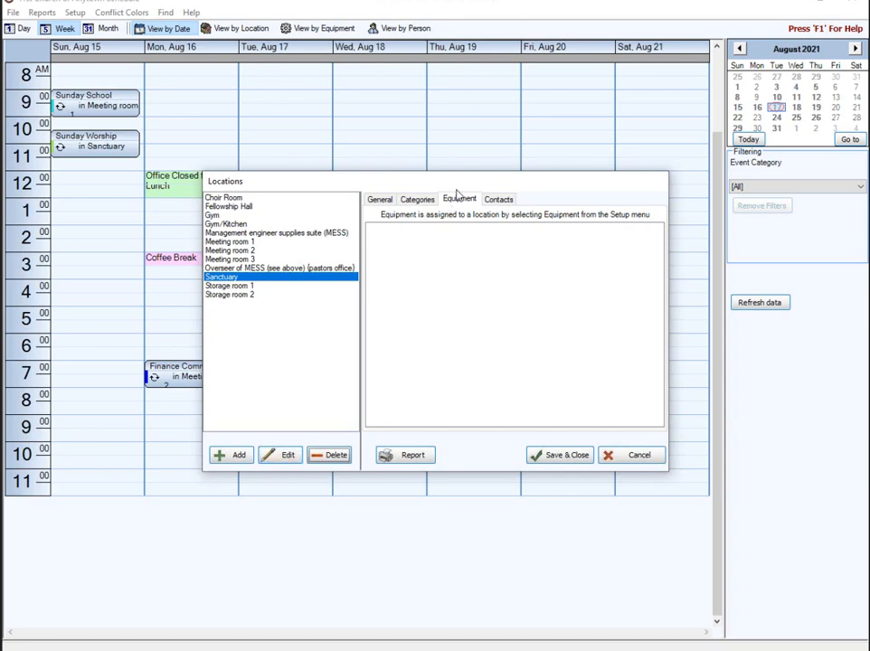
pyautogui.click(501, 201)
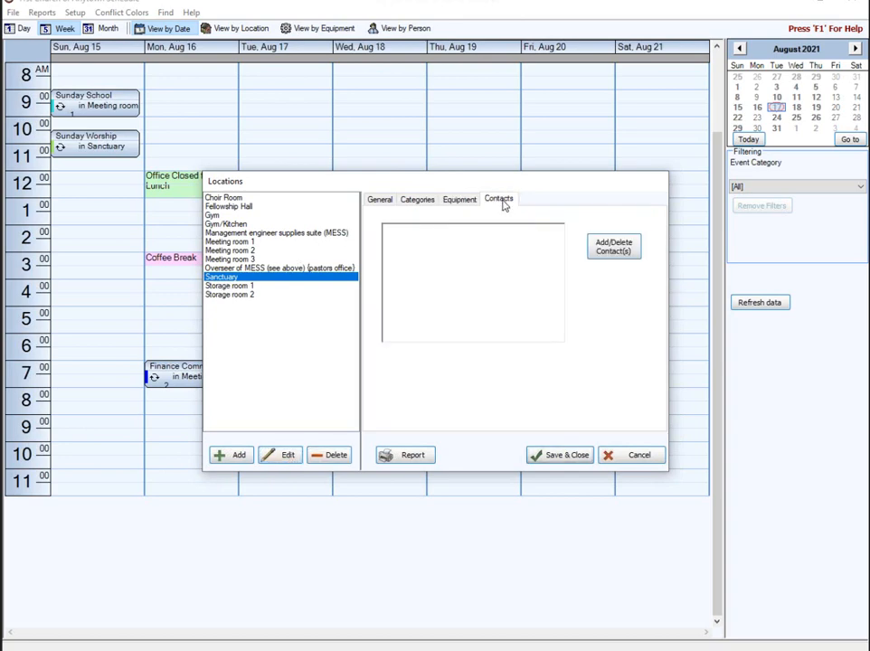
pyautogui.click(615, 246)
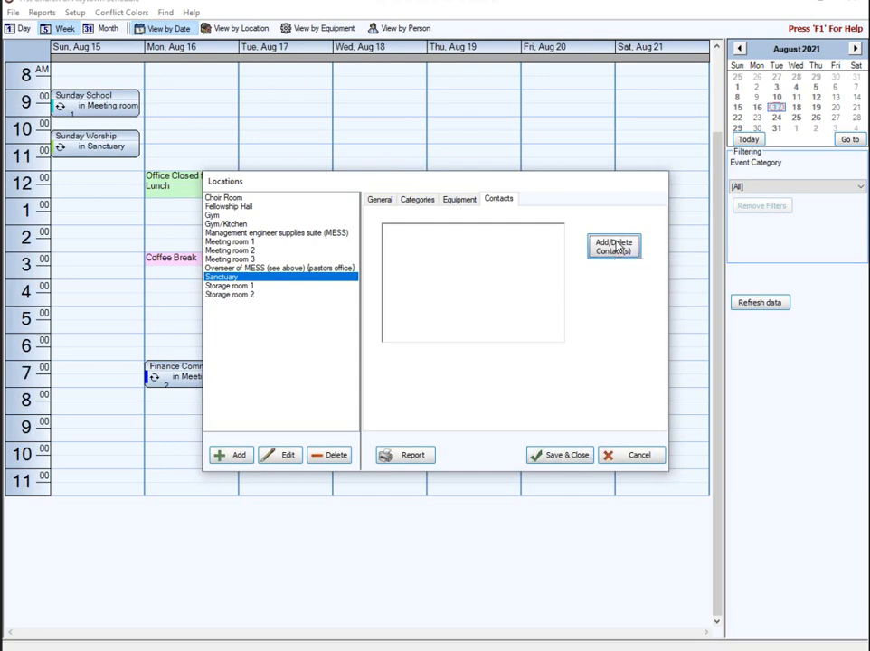
pyautogui.click(552, 435)
pyautogui.click(570, 455)
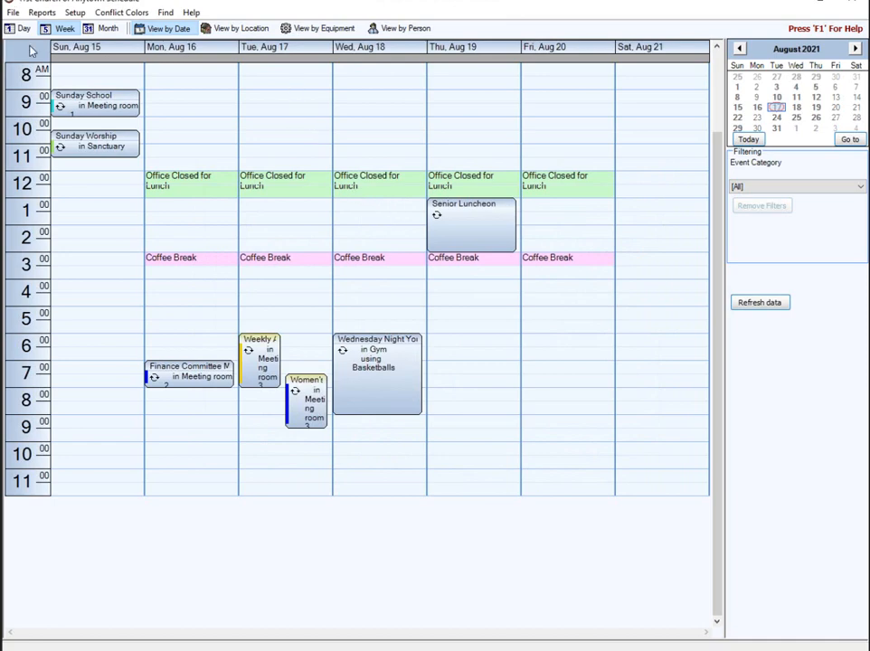
# - Review the People setup to see who is included in the Scheduler, and save and close the list
pyautogui.click(74, 12)
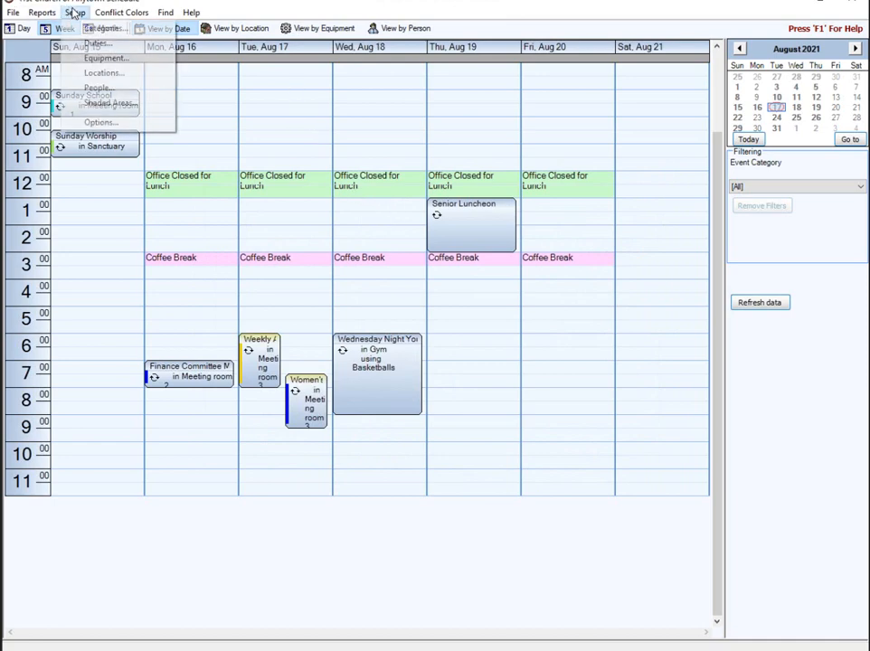
pyautogui.click(96, 89)
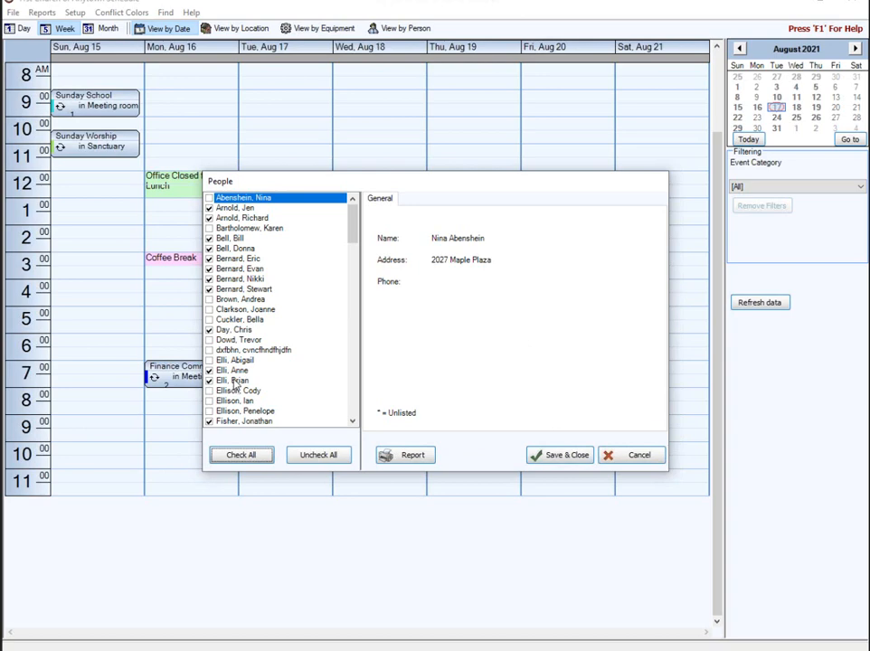
pyautogui.click(548, 456)
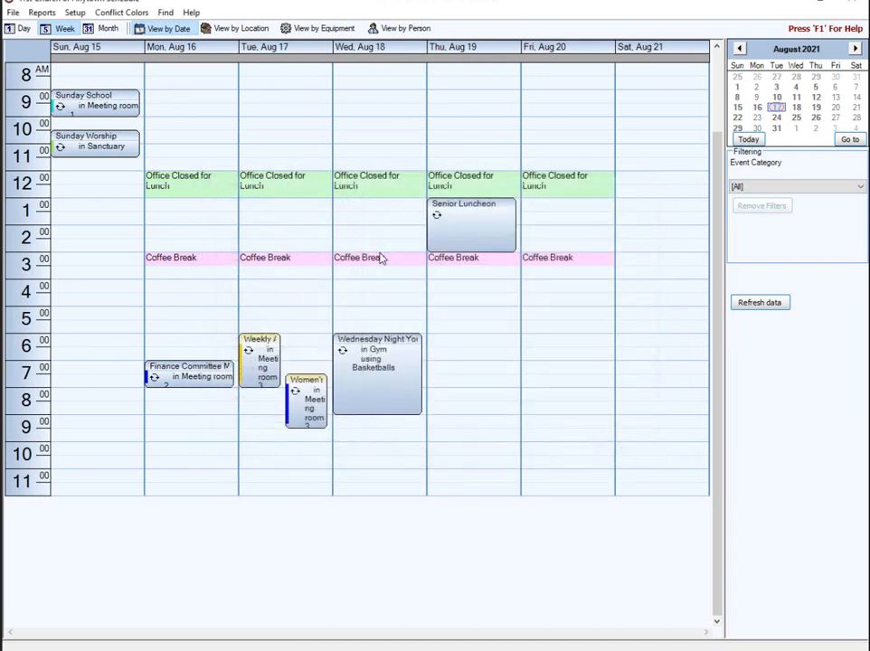
# - Look at the Shaded Areas setup and review the Scheduler's general options, accepting them as they are
pyautogui.click(74, 13)
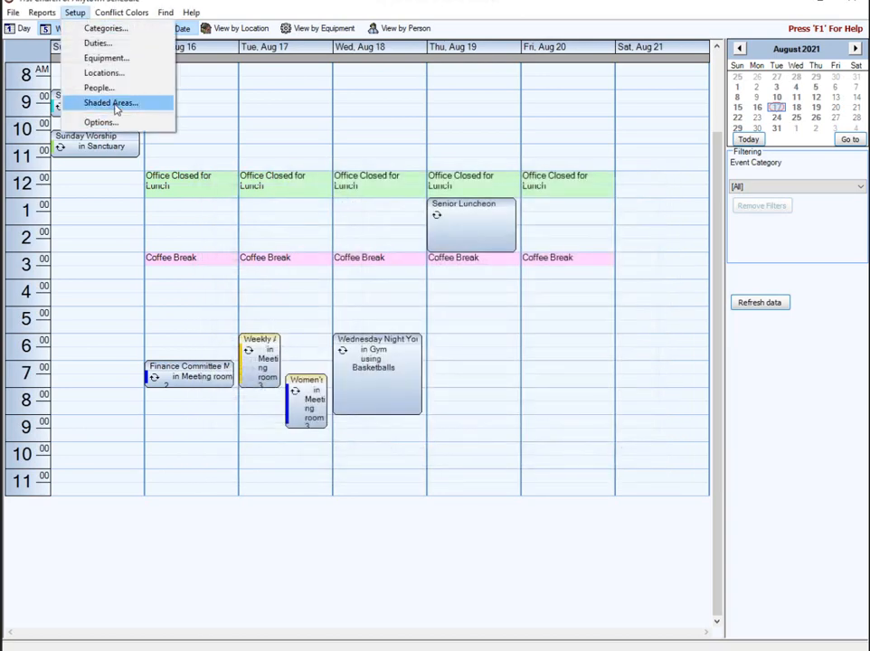
pyautogui.click(299, 1)
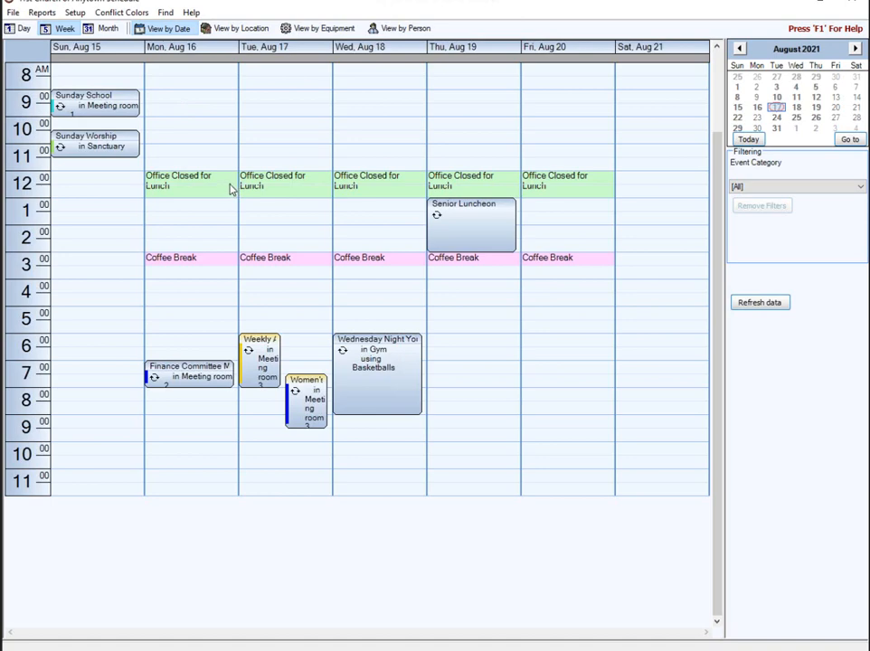
pyautogui.click(72, 15)
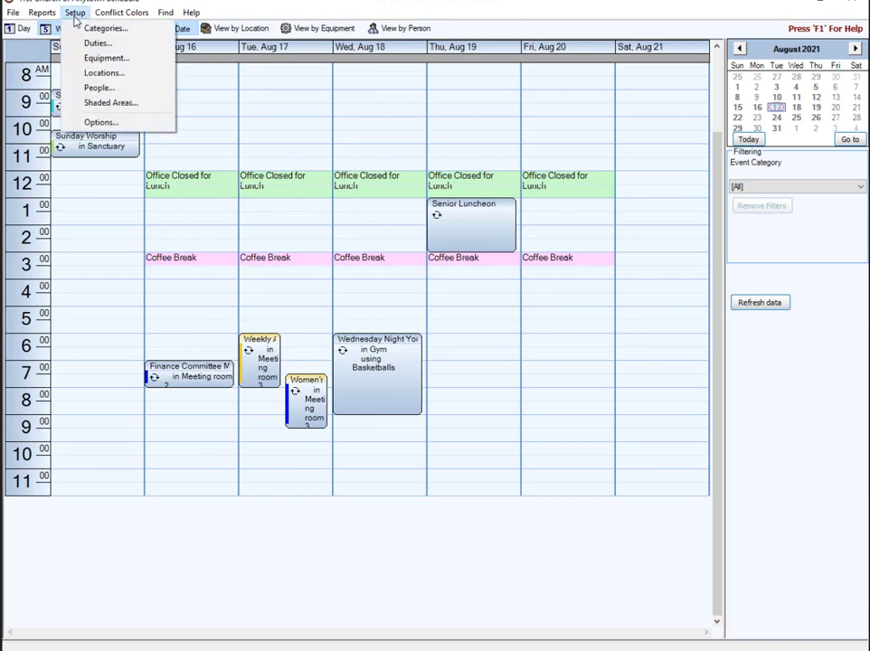
pyautogui.click(118, 123)
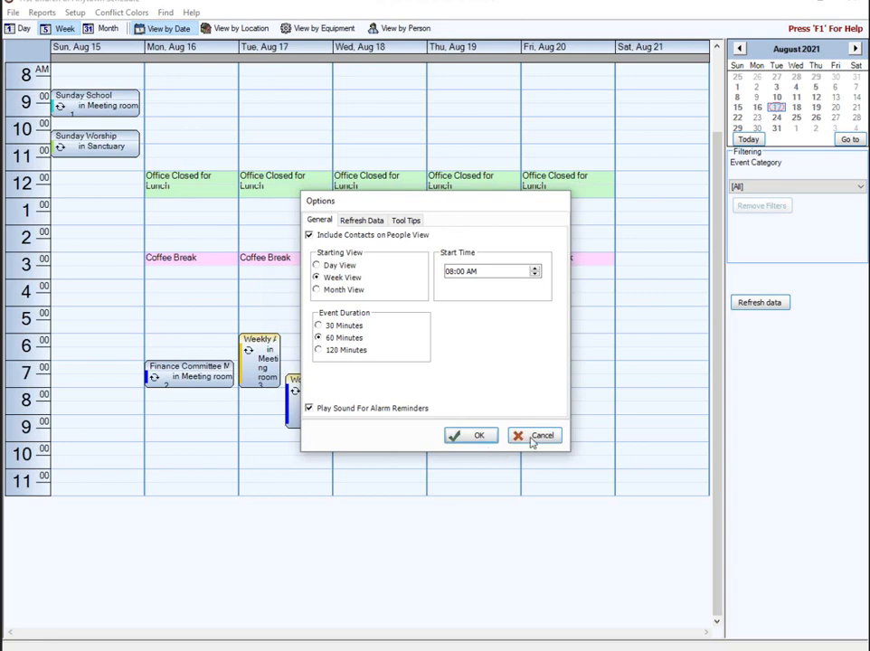
pyautogui.click(468, 433)
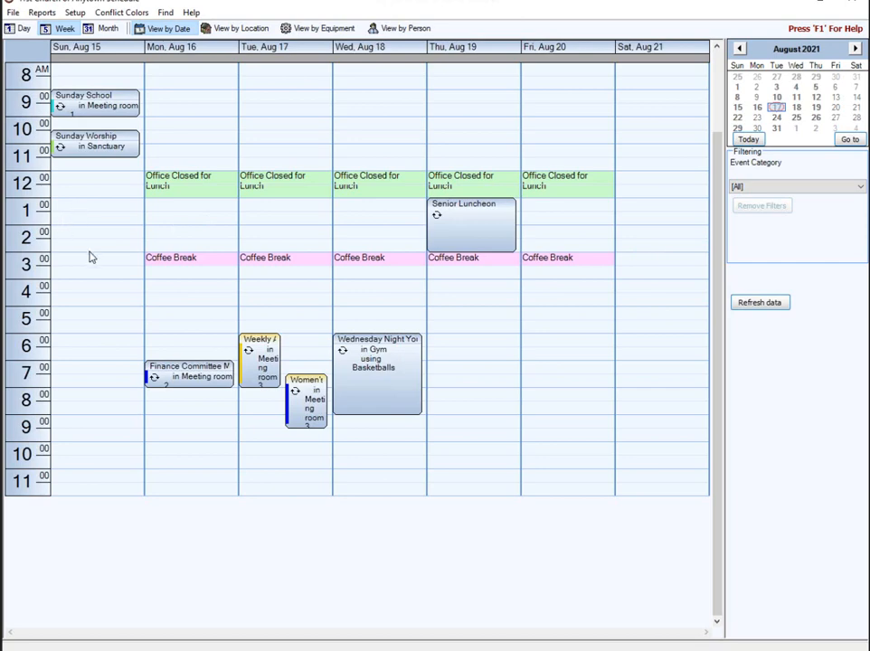
# - Create a new event on Saturday, August 21 at 3:00 PM, describe it as the named person's wedding, and set its location to Sanctuary
pyautogui.click(654, 264)
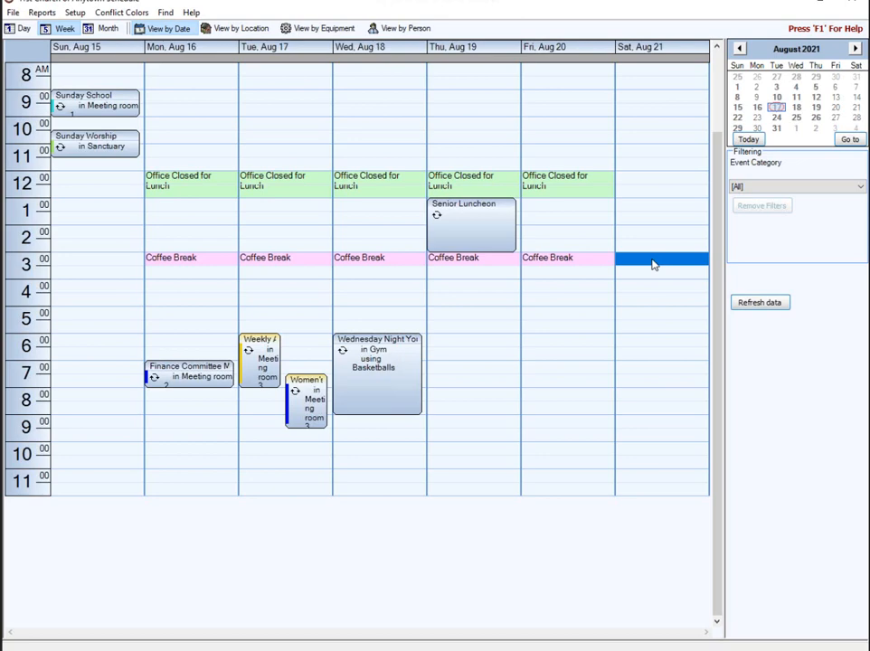
pyautogui.click(654, 264)
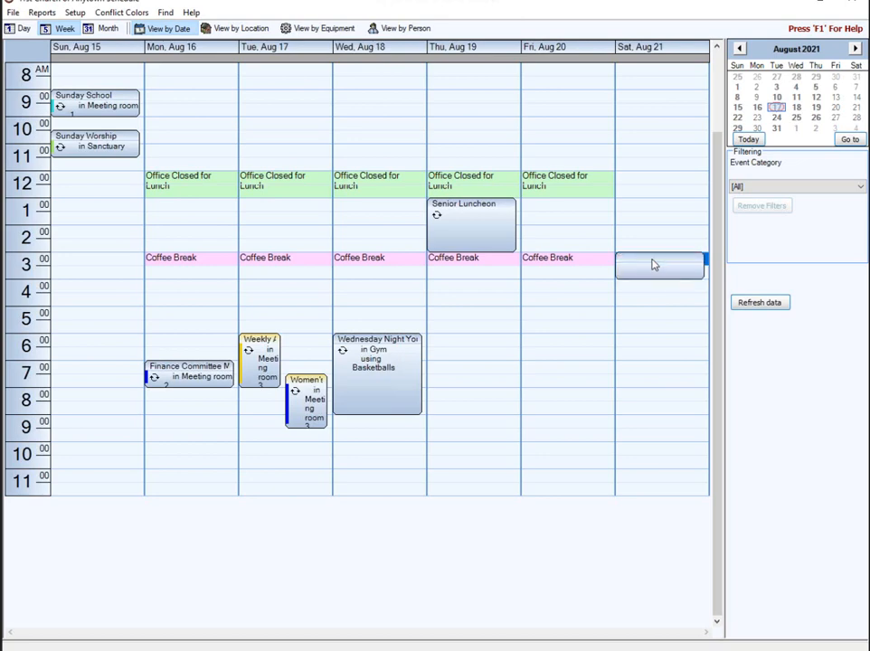
pyautogui.doubleClick(654, 264)
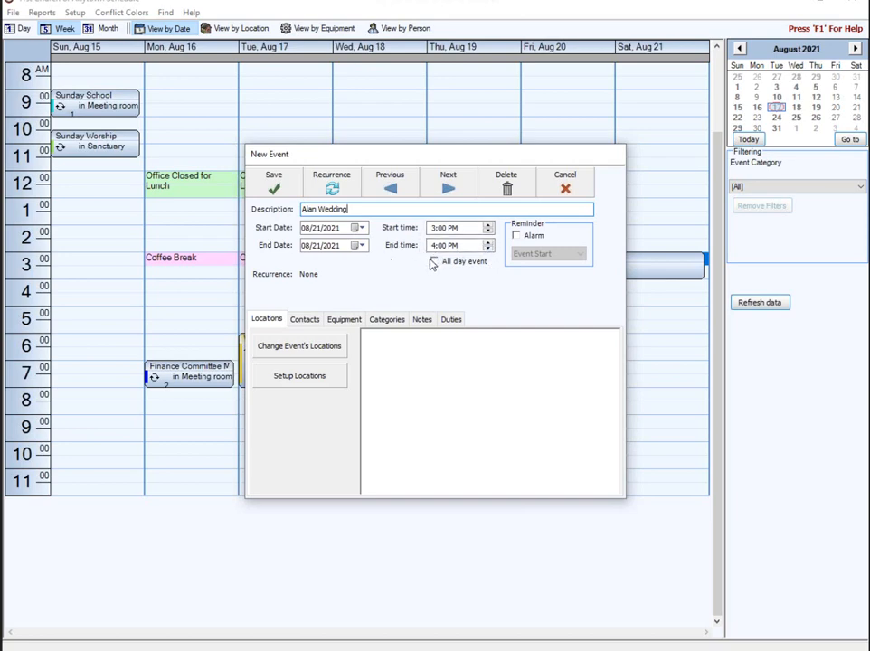
pyautogui.click(283, 349)
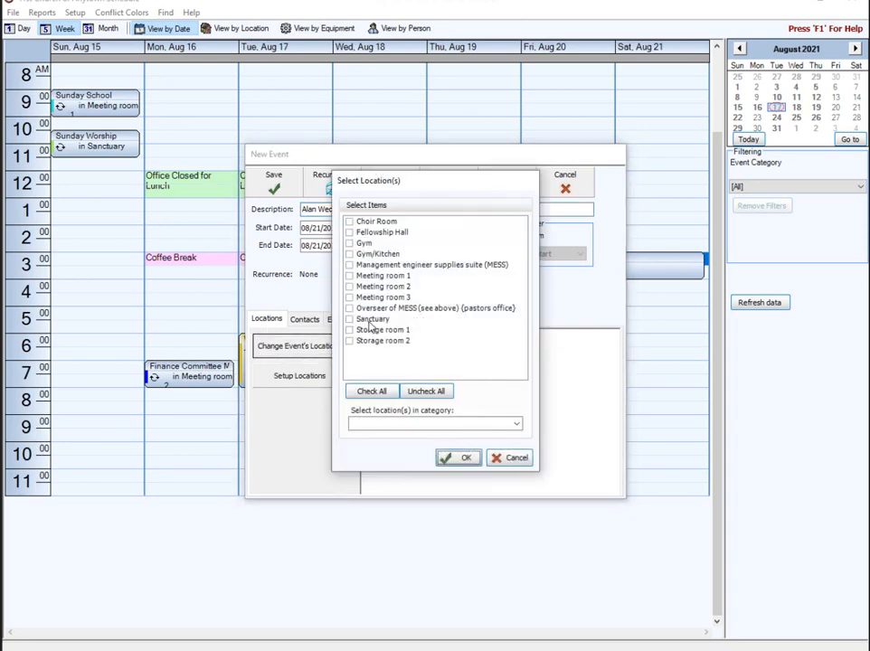
pyautogui.click(351, 320)
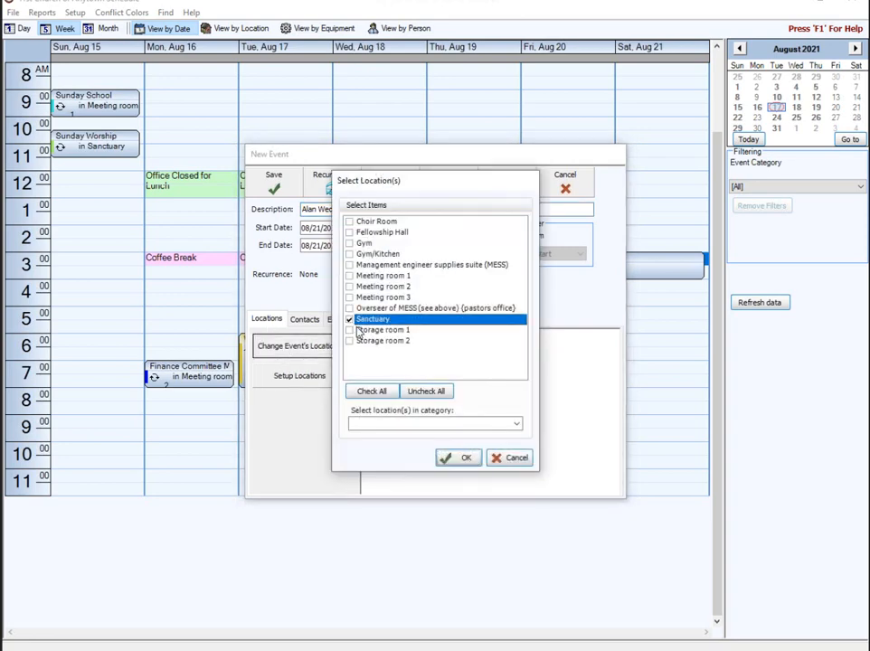
pyautogui.click(459, 459)
# - Add a contact person from the people list to the new wedding event
pyautogui.click(321, 321)
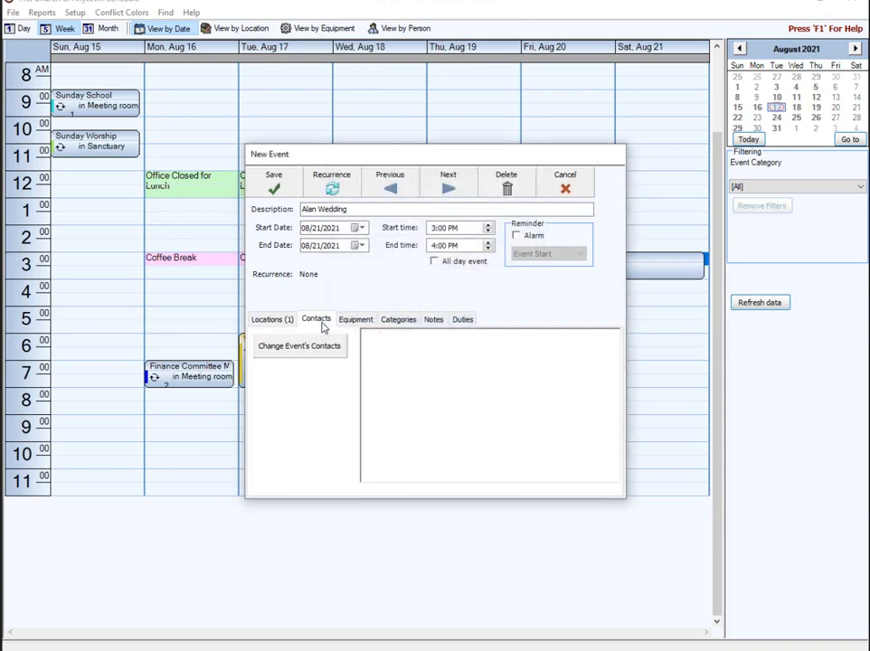
pyautogui.click(319, 349)
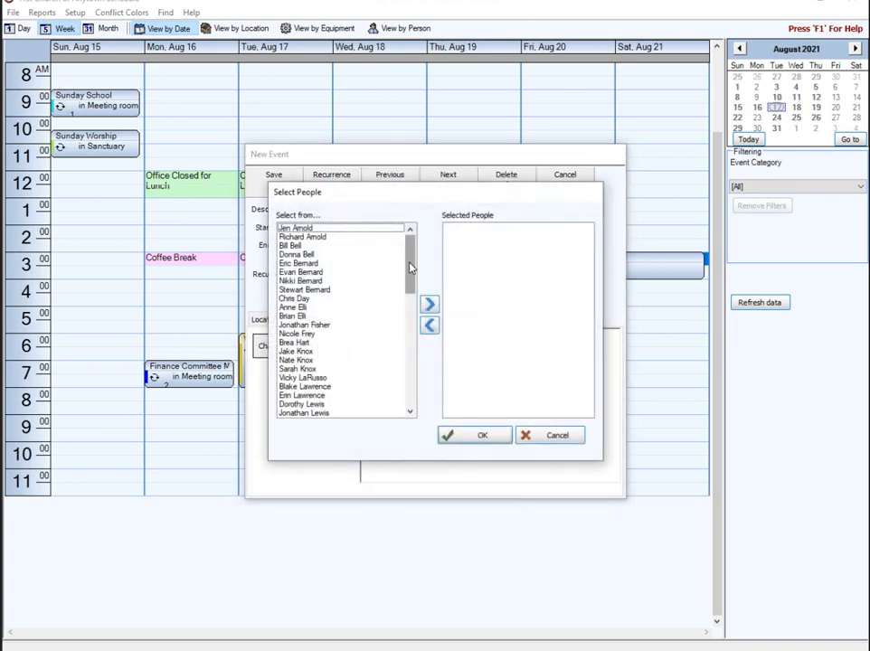
pyautogui.moveTo(411, 268); pyautogui.dragTo(427, 319)
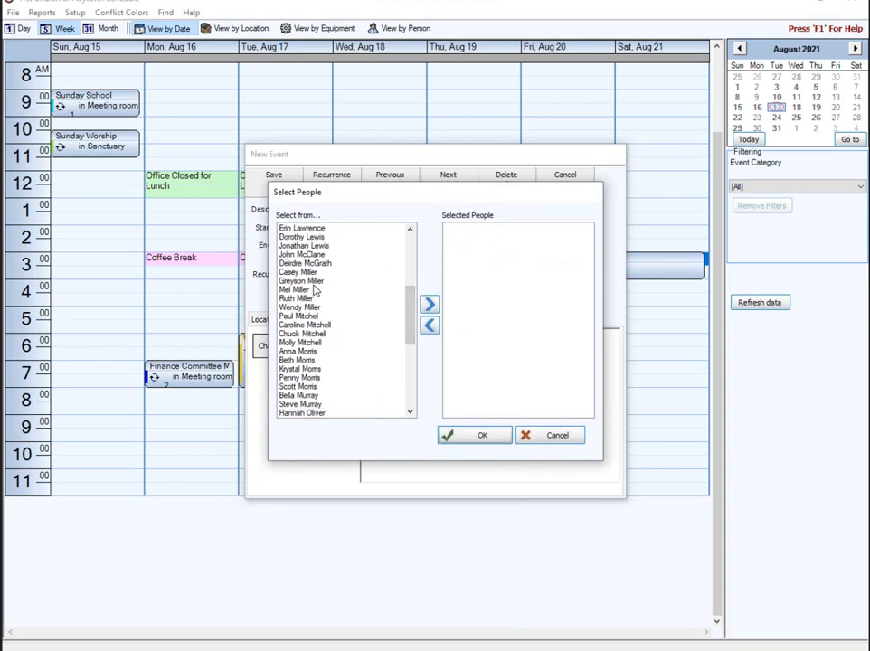
pyautogui.scroll(3, 318, 287)
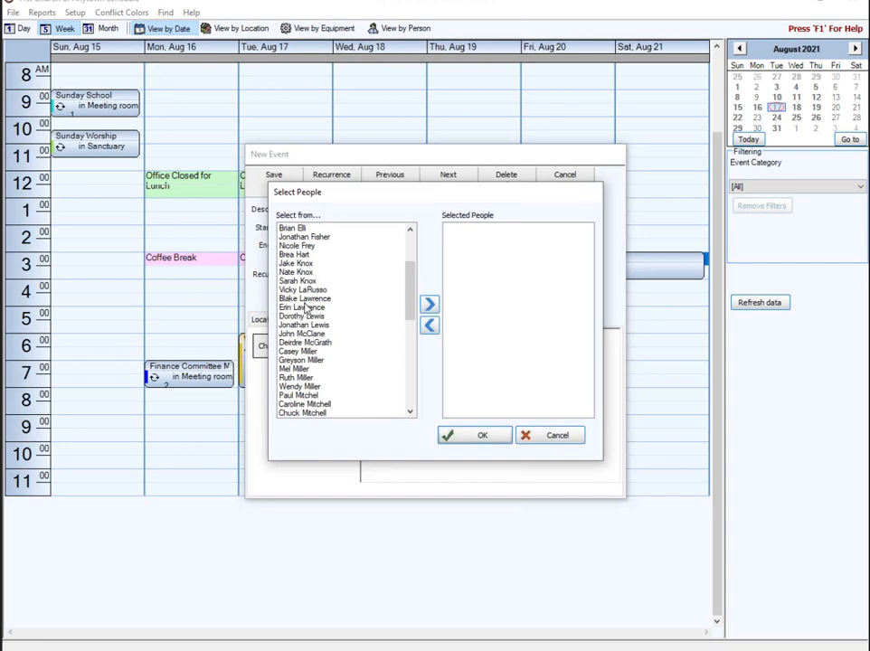
pyautogui.click(299, 386)
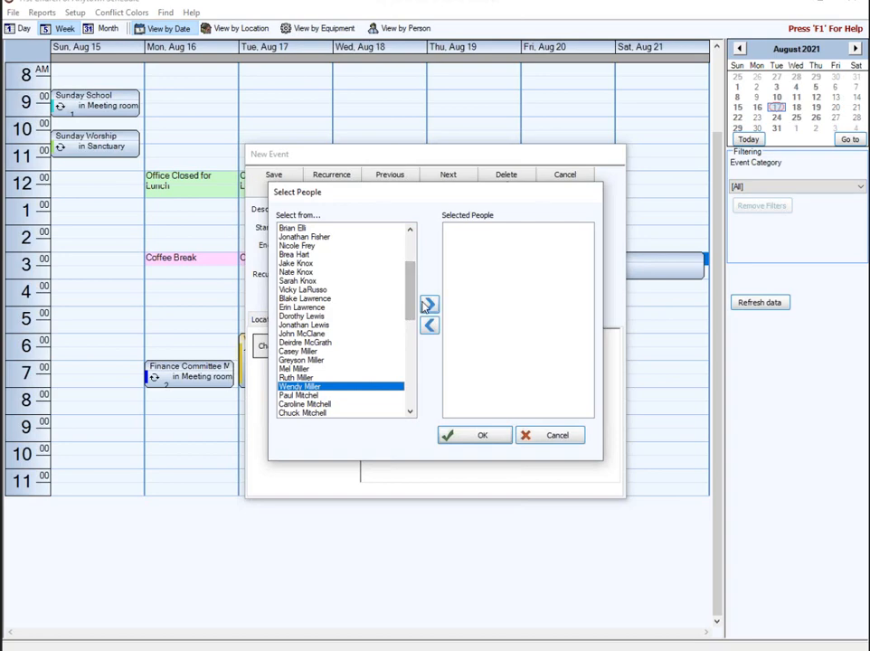
pyautogui.click(428, 305)
pyautogui.click(499, 435)
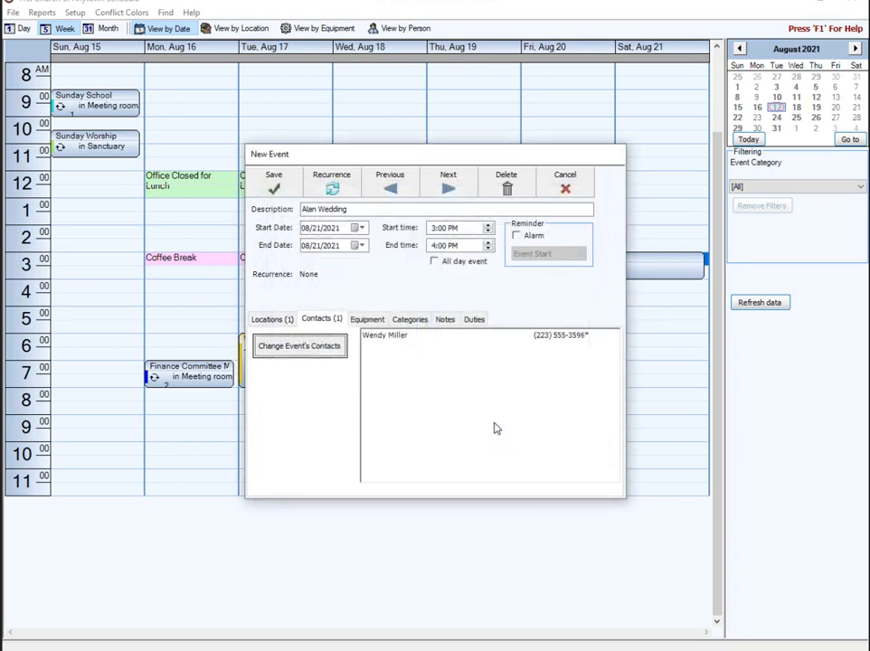
# - Assign Microphone 1 as the wedding event's equipment
pyautogui.click(371, 321)
pyautogui.click(320, 345)
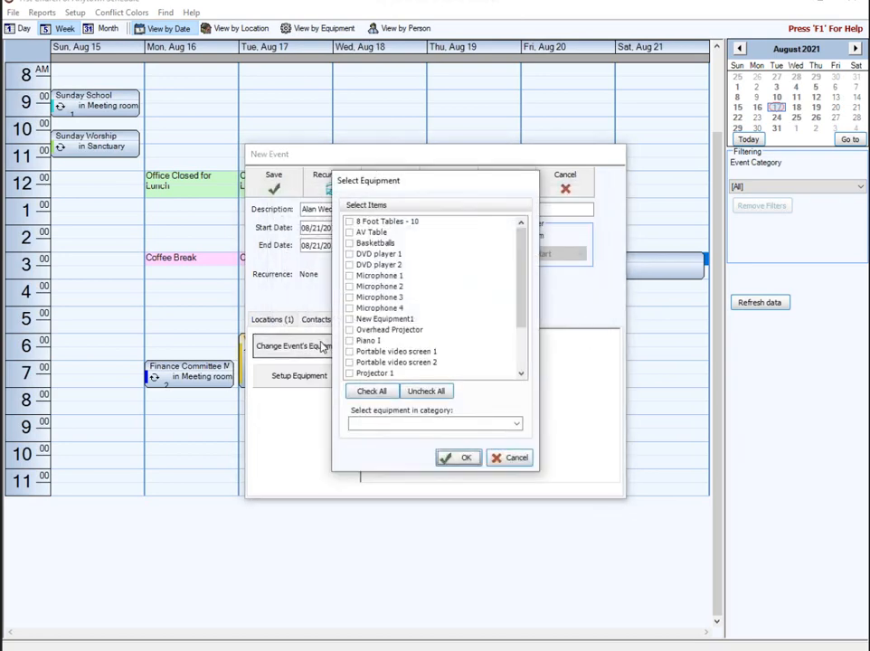
pyautogui.click(383, 275)
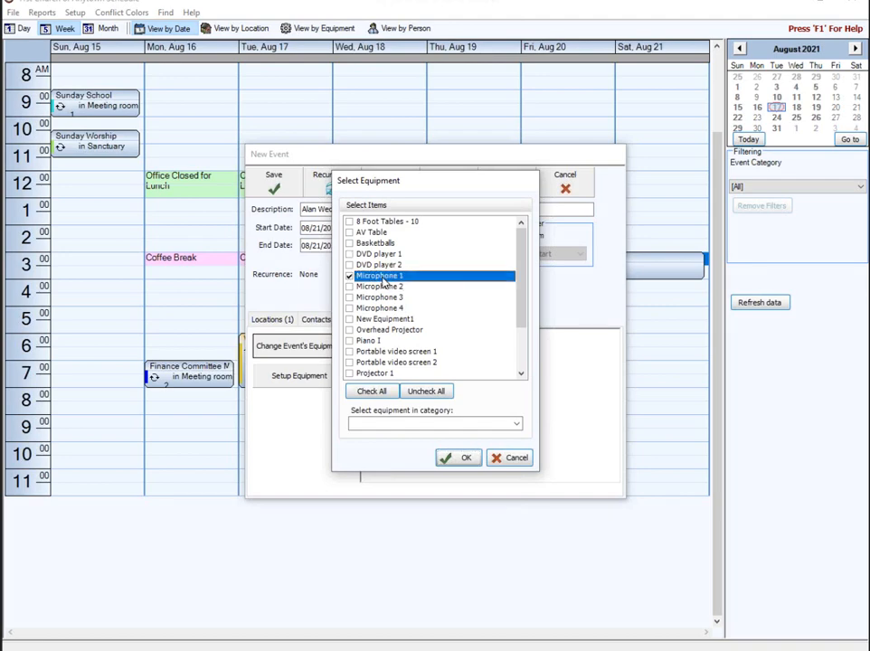
pyautogui.moveTo(524, 276); pyautogui.dragTo(525, 315)
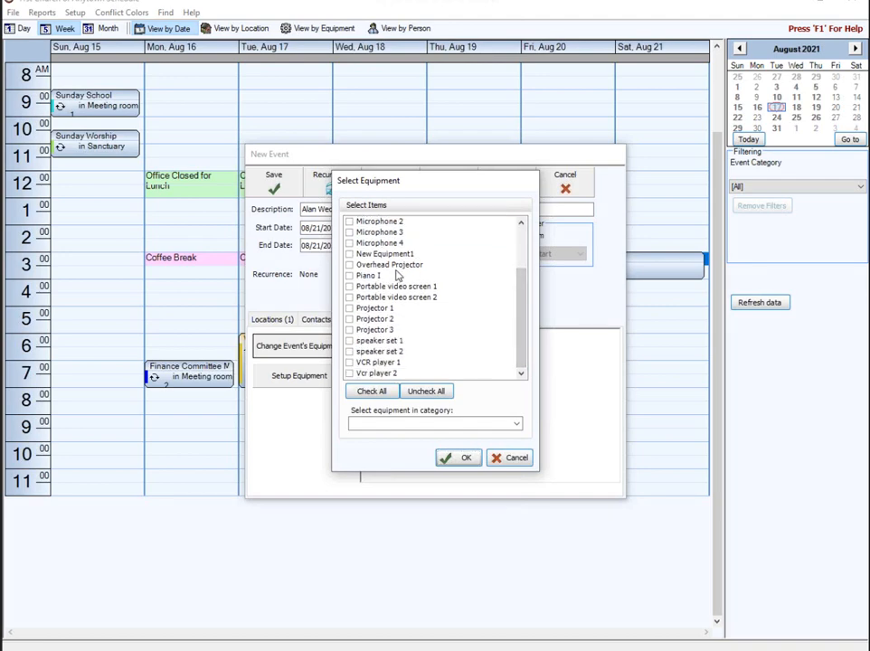
pyautogui.scroll(2, 514, 331)
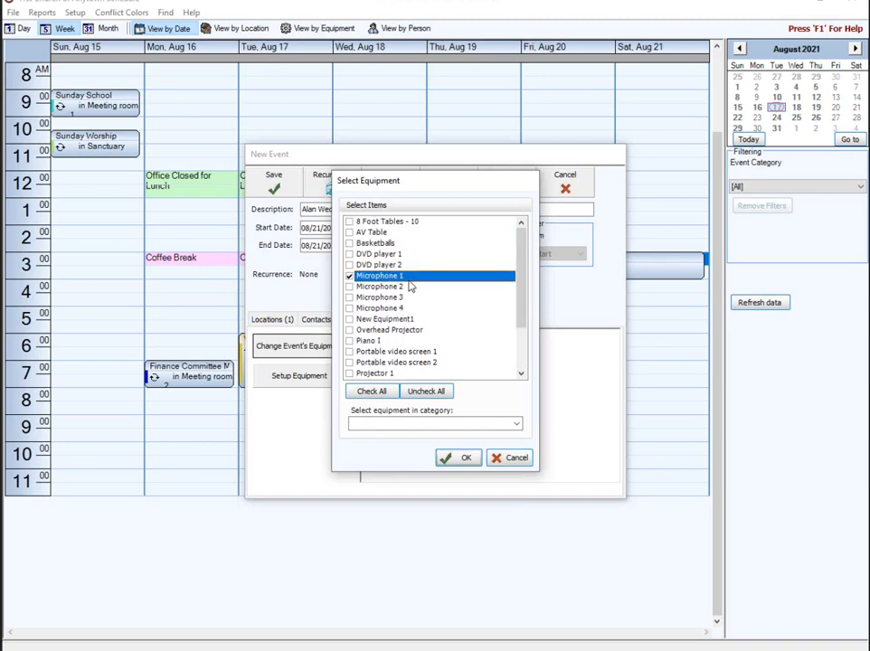
pyautogui.click(453, 459)
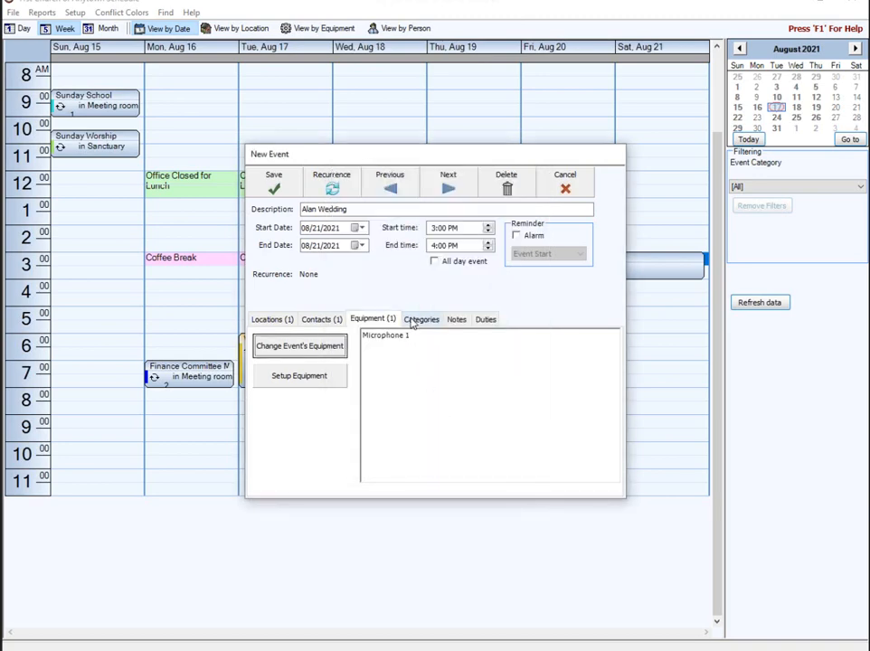
# - Assign the Worship Services category to the new wedding event
pyautogui.click(413, 321)
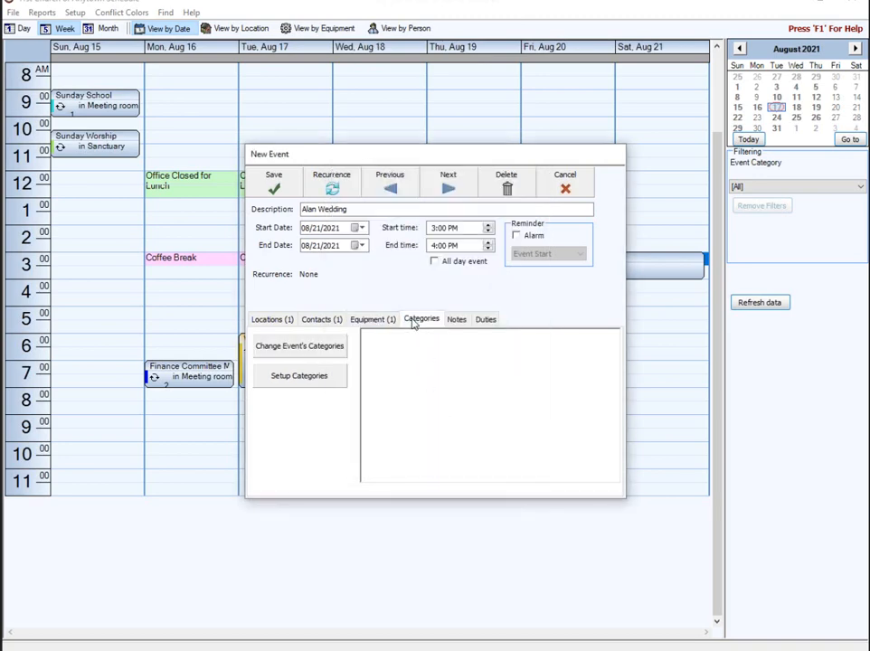
pyautogui.click(305, 345)
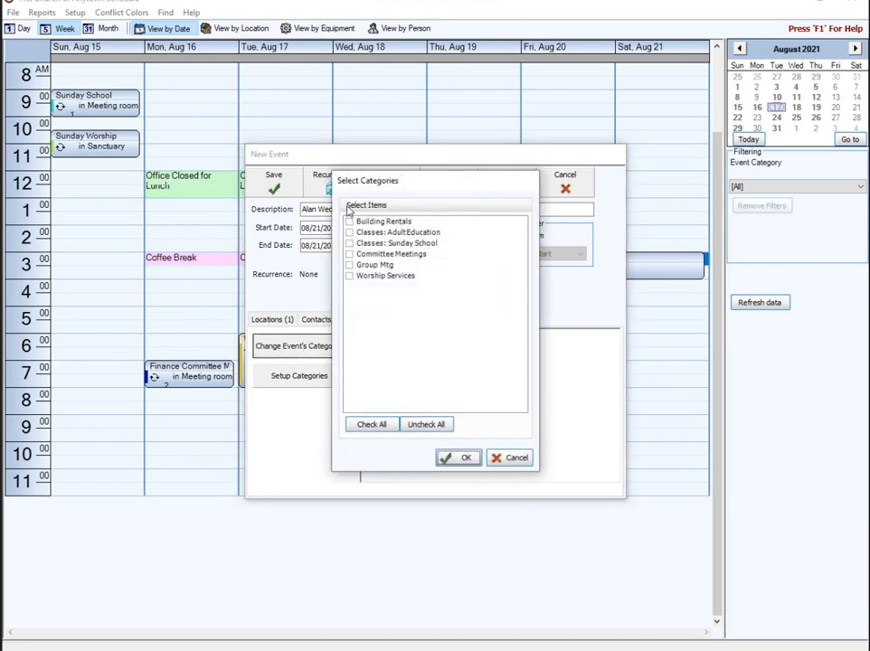
pyautogui.click(354, 278)
pyautogui.click(351, 277)
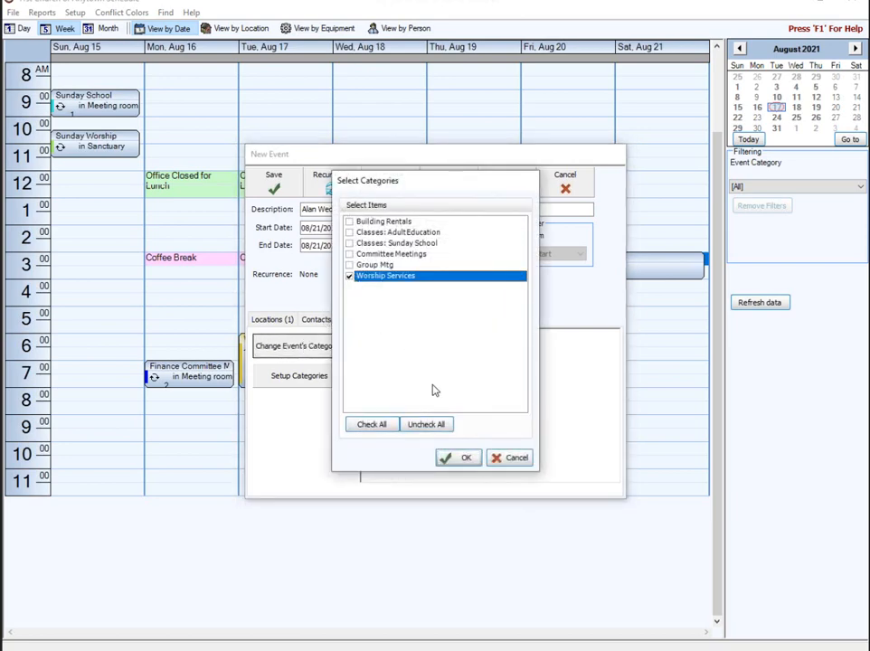
pyautogui.click(461, 458)
# - Add a Greeters duty to the wedding event and set its number of people to 2
pyautogui.click(465, 319)
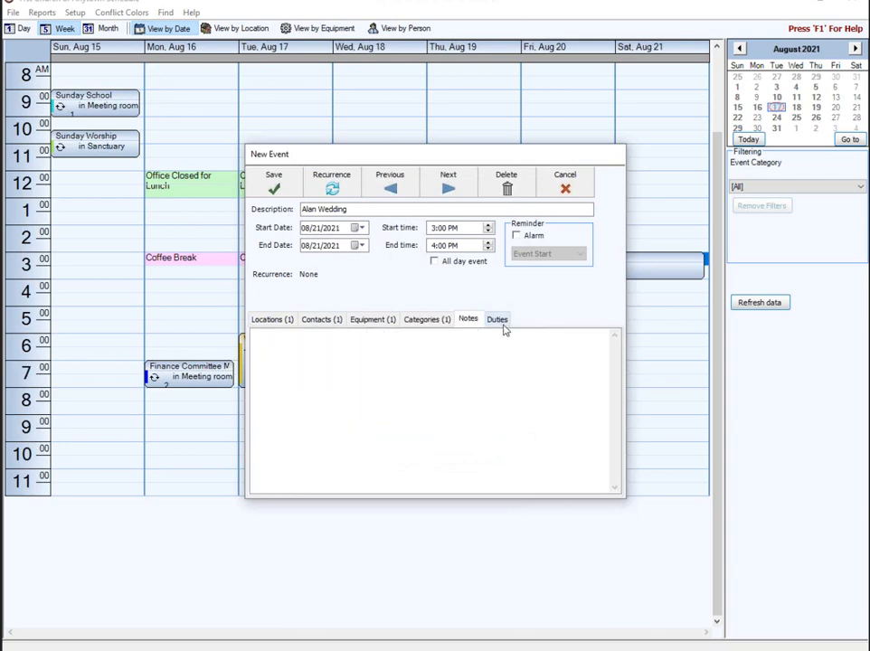
pyautogui.click(497, 322)
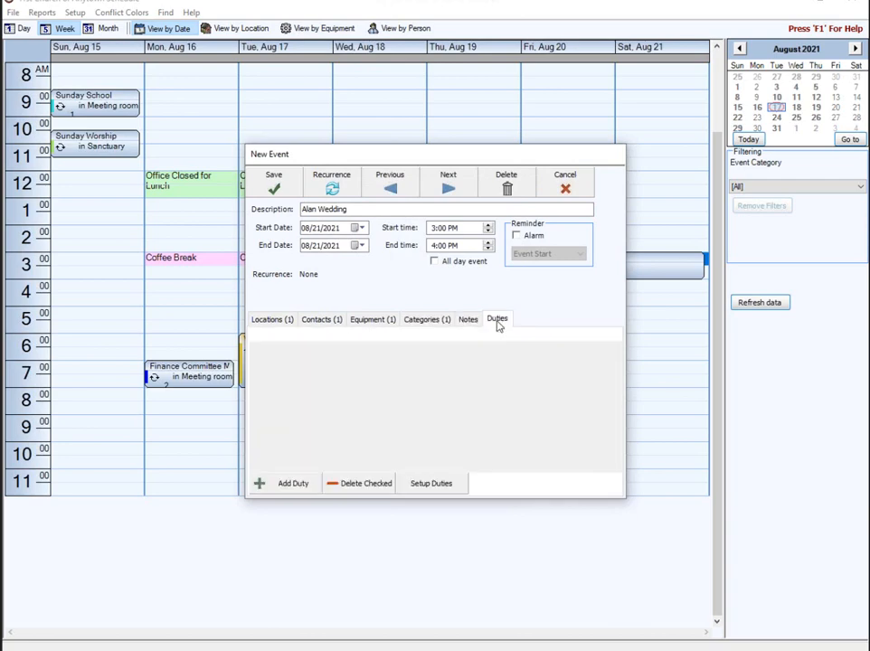
pyautogui.click(286, 483)
pyautogui.click(343, 351)
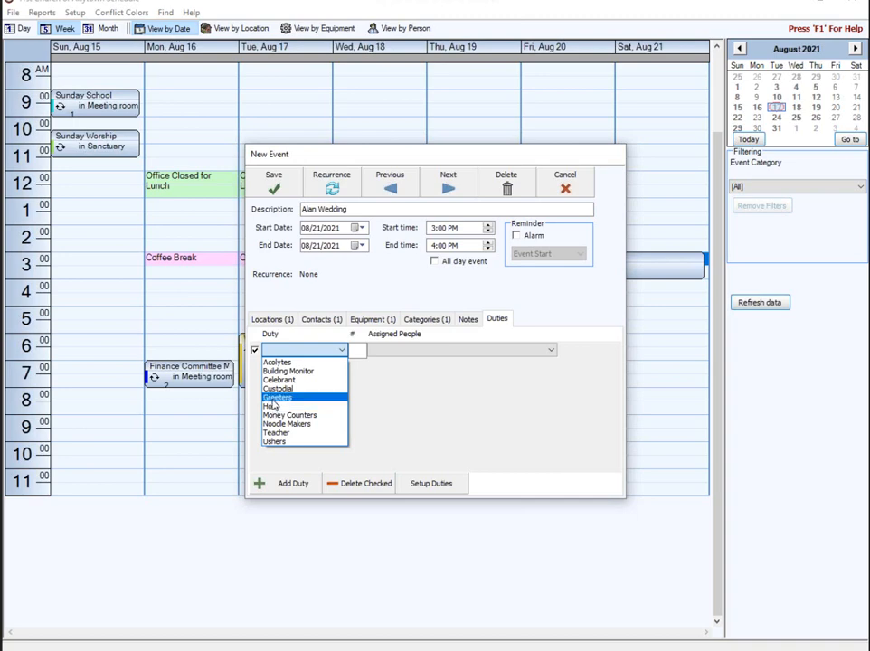
pyautogui.click(271, 400)
pyautogui.click(351, 353)
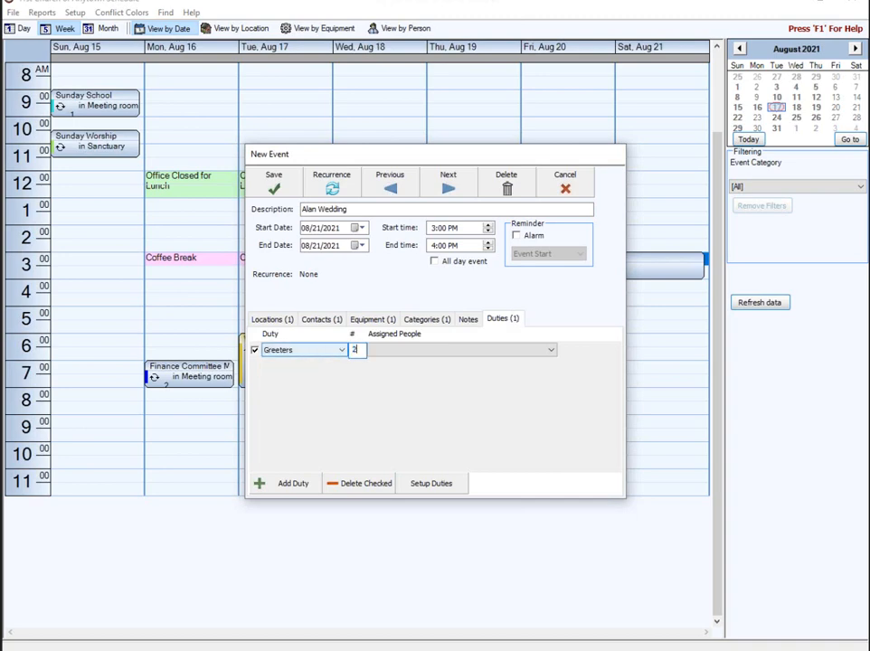
pyautogui.write('2')
# - Add an Ushers duty to the wedding event and set its number of people to 4
pyautogui.click(291, 484)
pyautogui.click(254, 369)
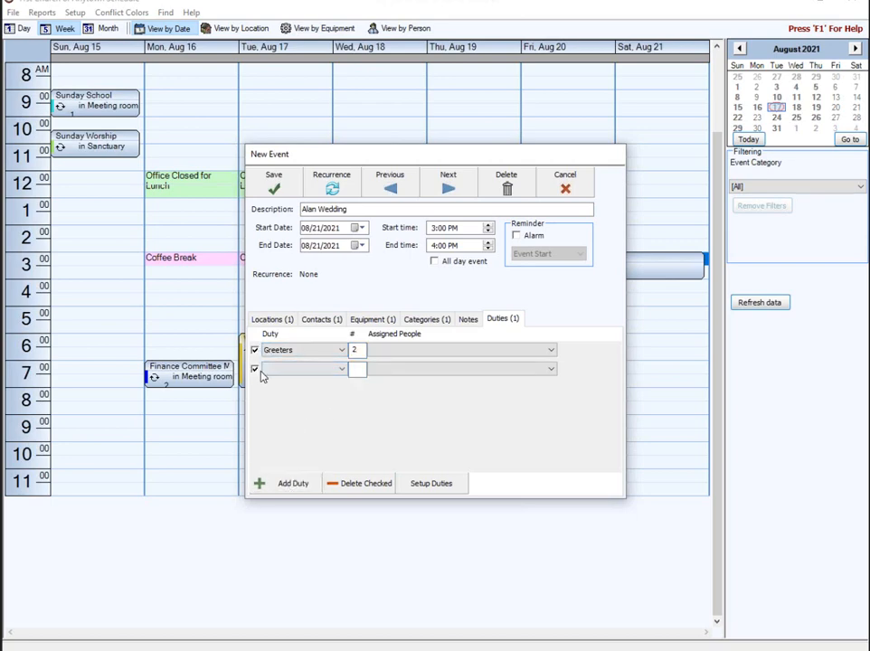
pyautogui.click(346, 373)
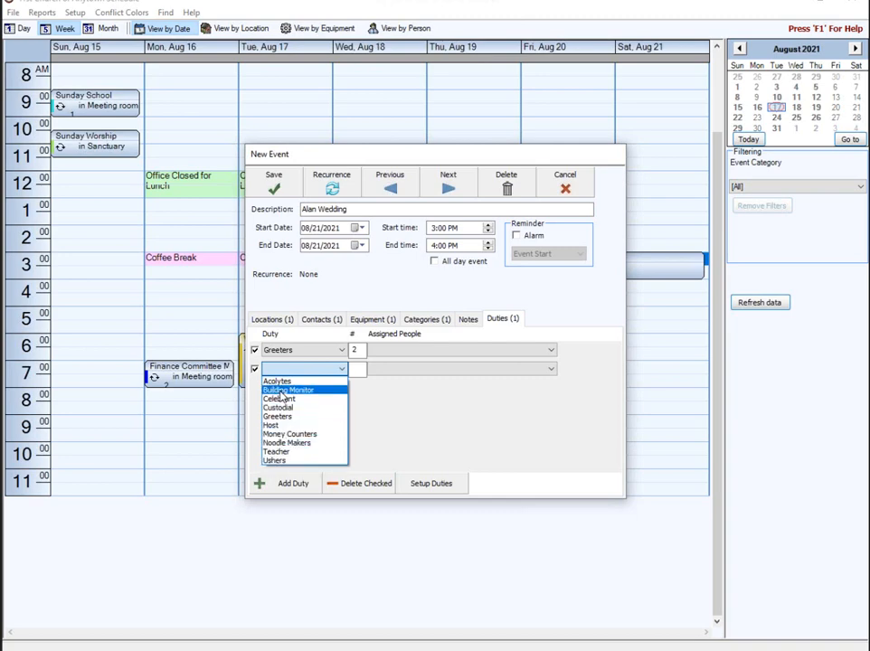
pyautogui.click(274, 461)
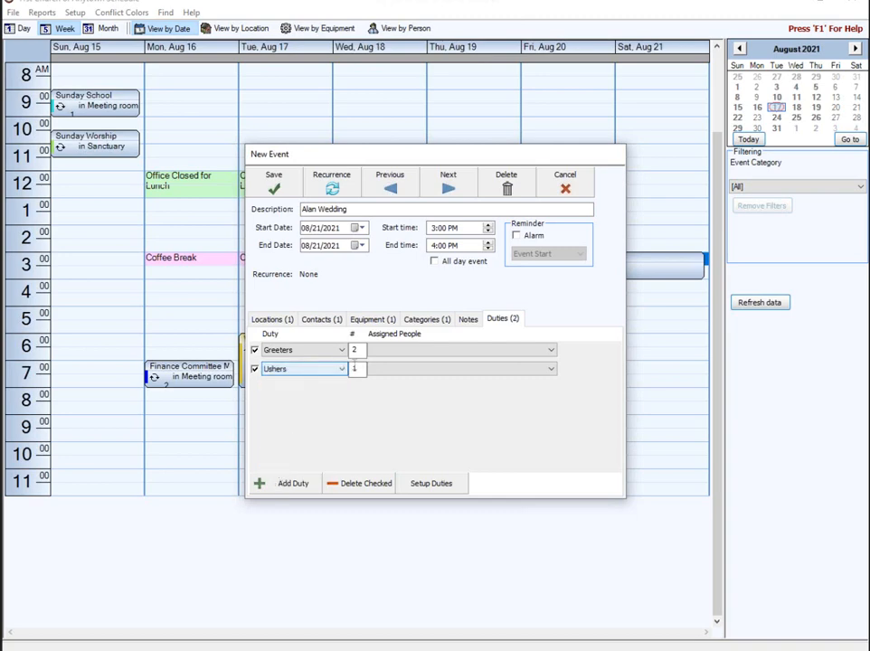
pyautogui.click(357, 369)
pyautogui.moveTo(358, 371); pyautogui.dragTo(335, 372)
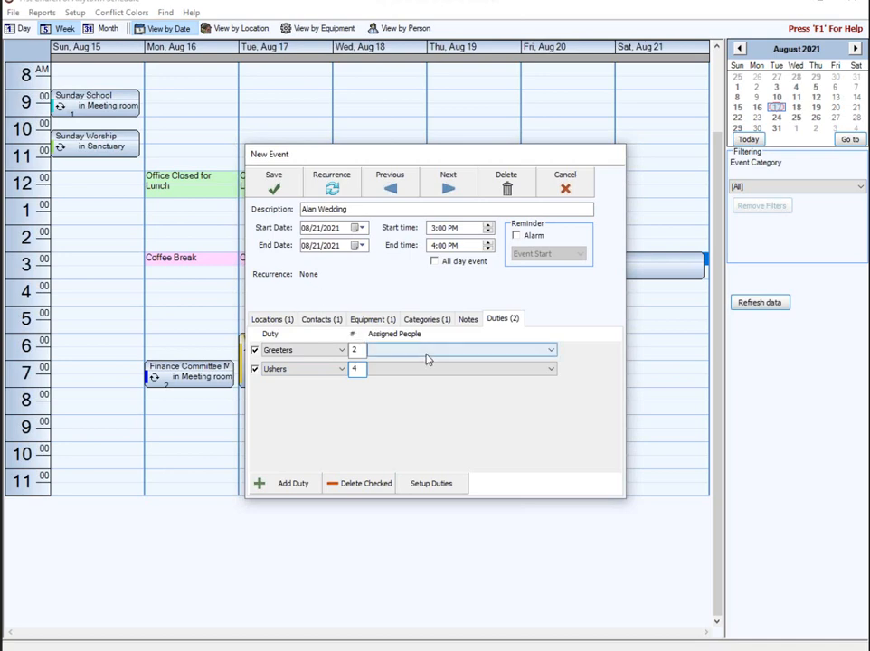
# - View the people selectable for the Greeters duty without assigning anyone, and save the wedding event
pyautogui.click(552, 350)
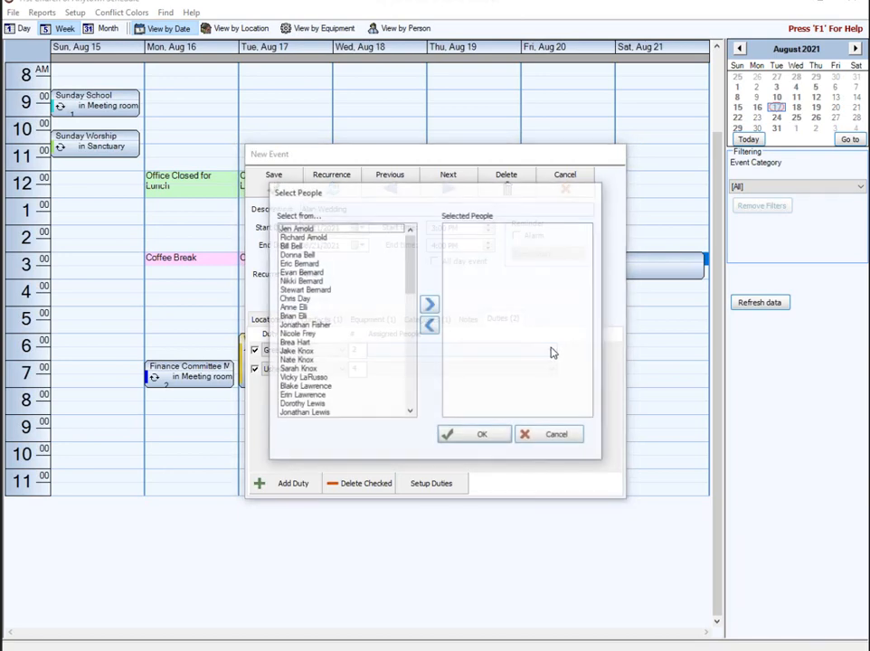
pyautogui.click(553, 435)
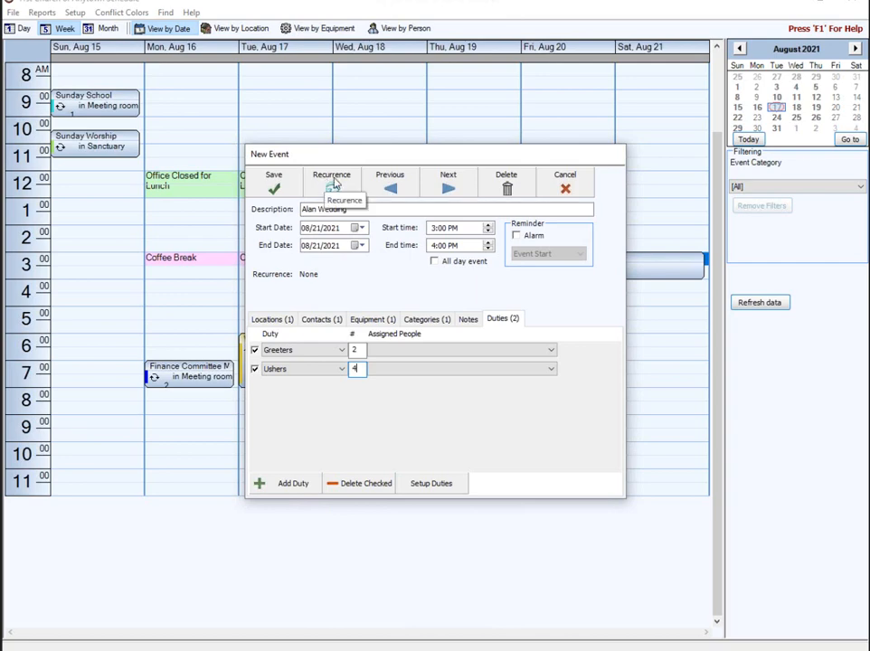
pyautogui.click(272, 184)
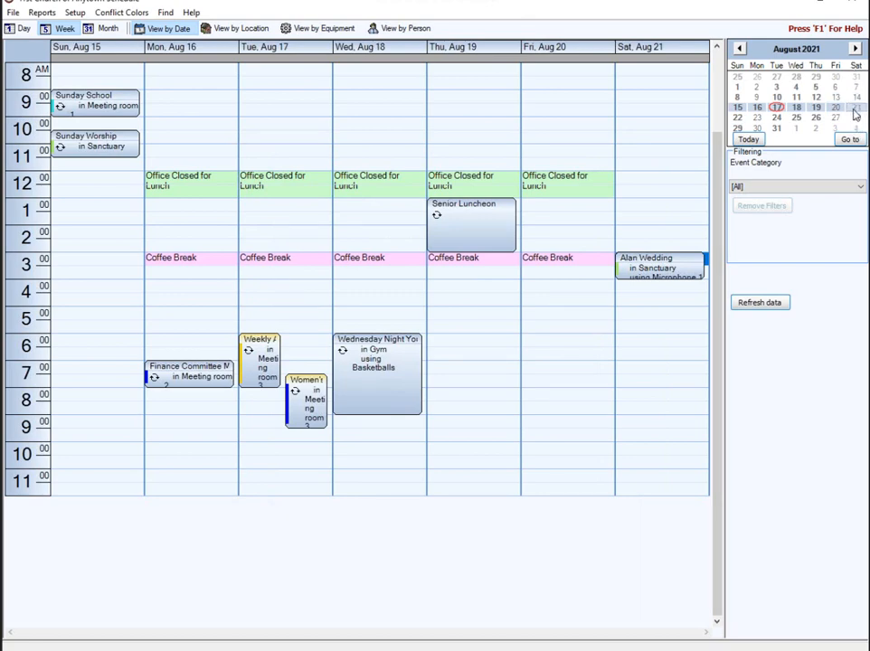
# - Open the entire Sunday Worship series, review its recurrence pattern and range, and close it without changes
pyautogui.doubleClick(102, 148)
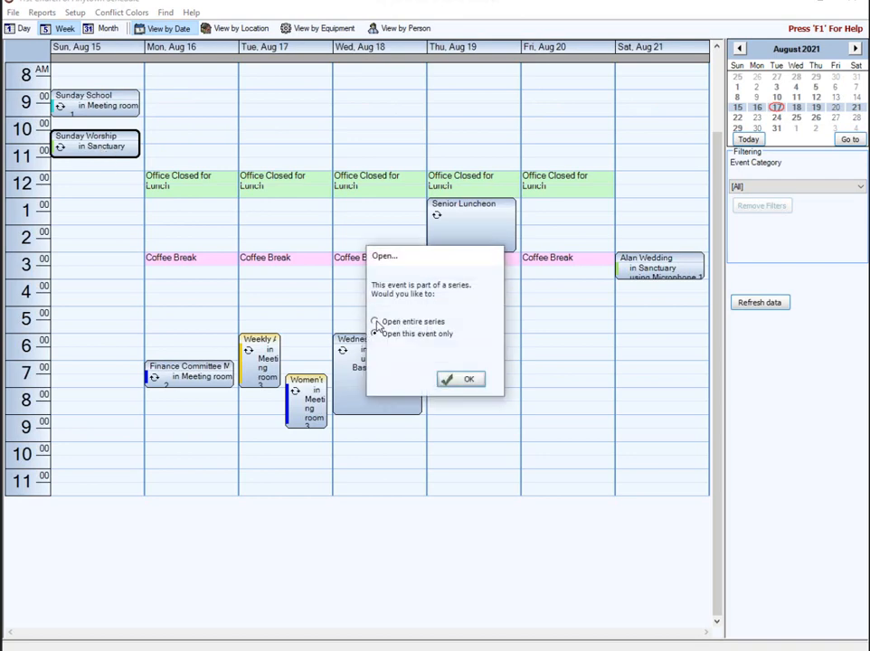
pyautogui.click(468, 379)
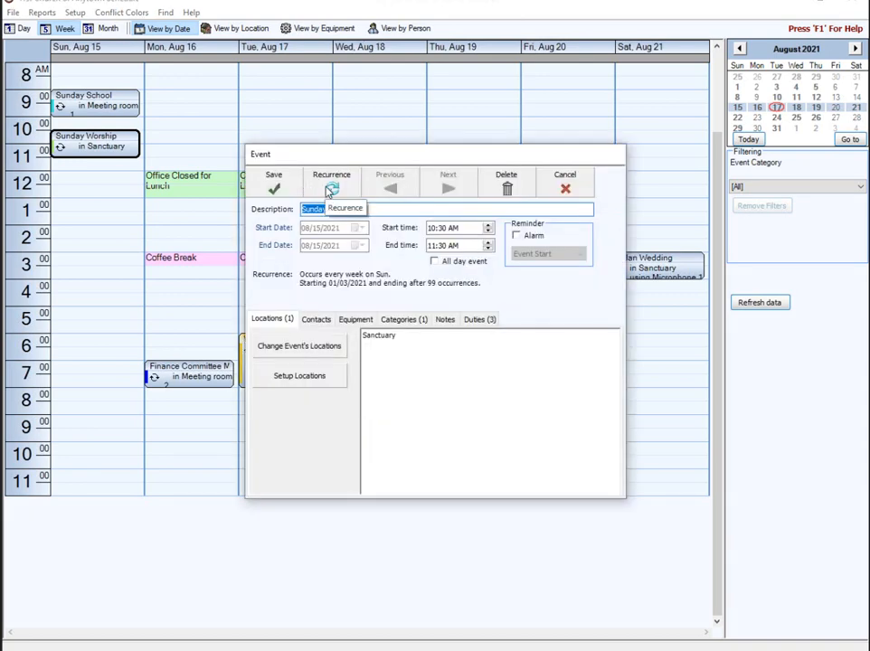
pyautogui.click(327, 188)
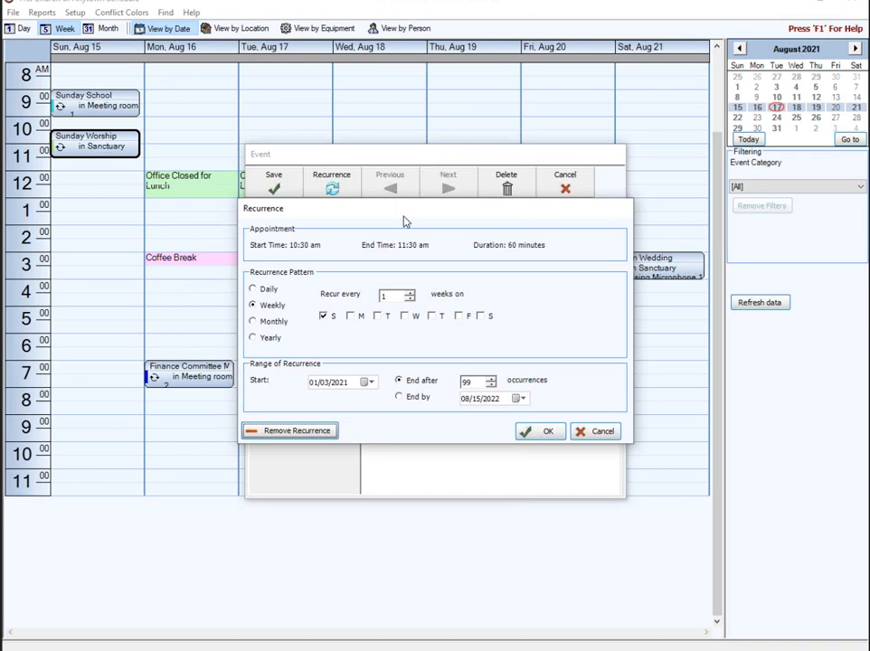
pyautogui.moveTo(404, 210); pyautogui.dragTo(406, 216)
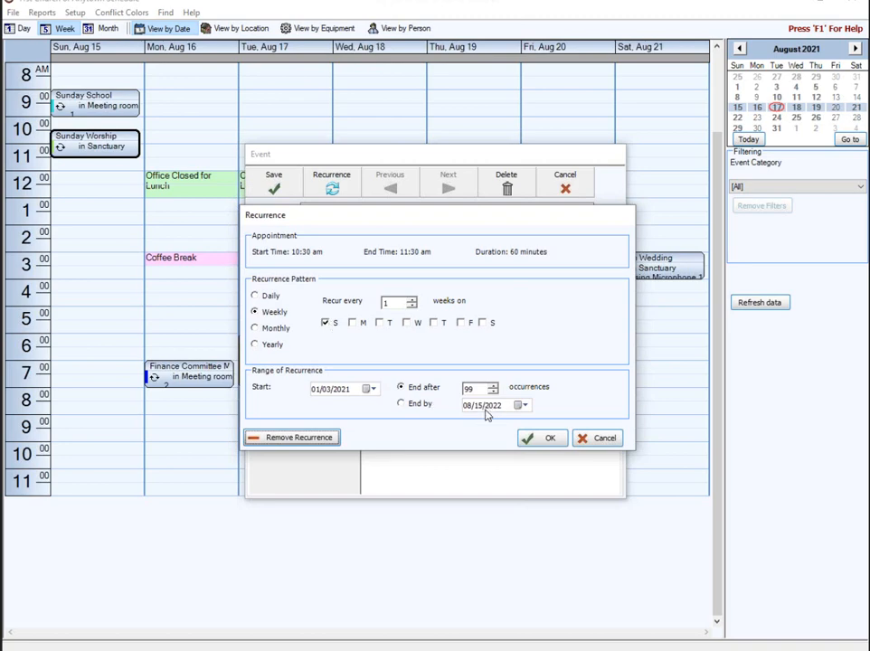
pyautogui.click(548, 439)
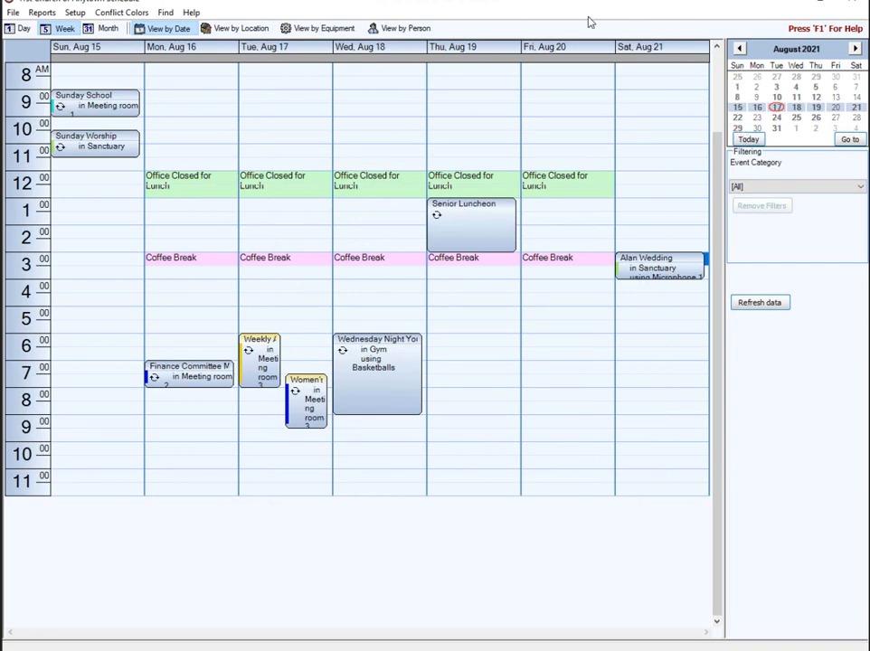
pyautogui.moveTo(92, 151)
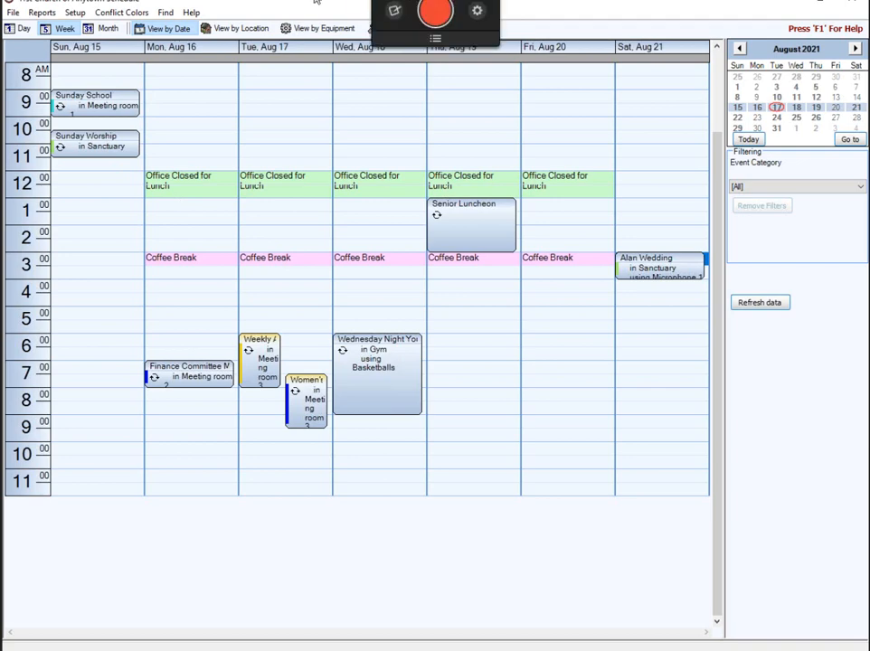
# - Review the Calendar report's event selection criteria and preview the month layout for August 2021
pyautogui.click(42, 12)
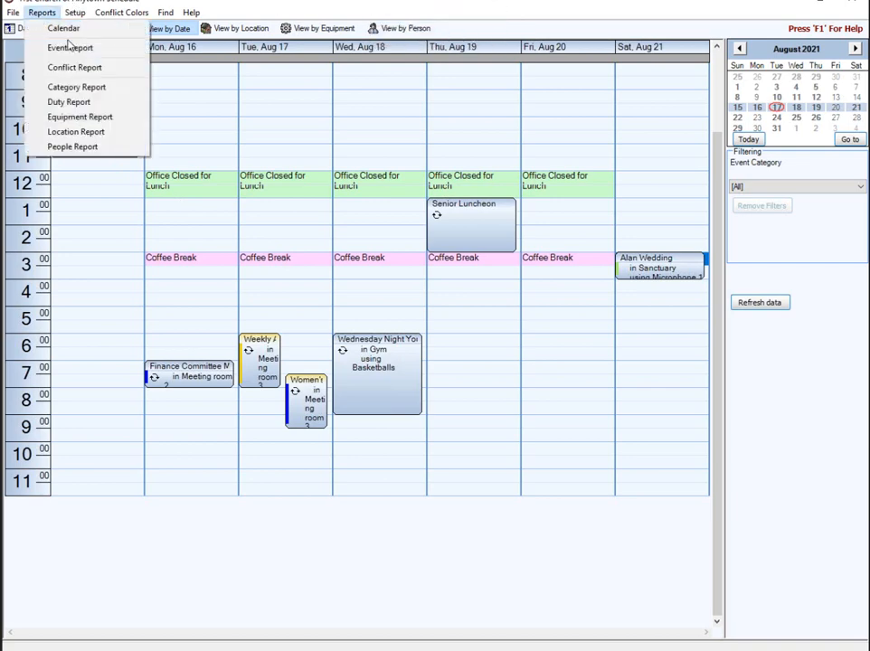
pyautogui.moveTo(75, 12)
pyautogui.moveTo(42, 11)
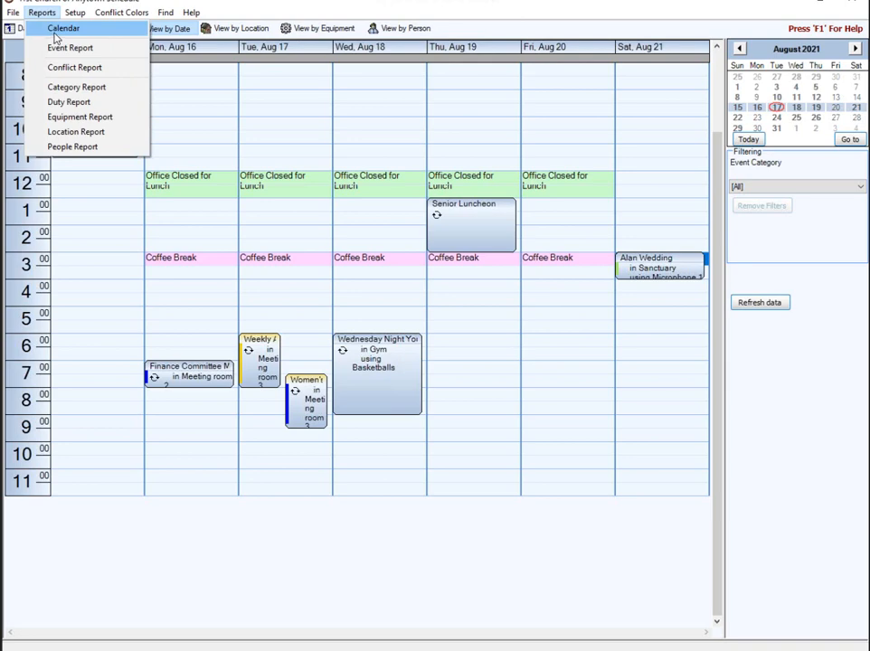
pyautogui.click(55, 32)
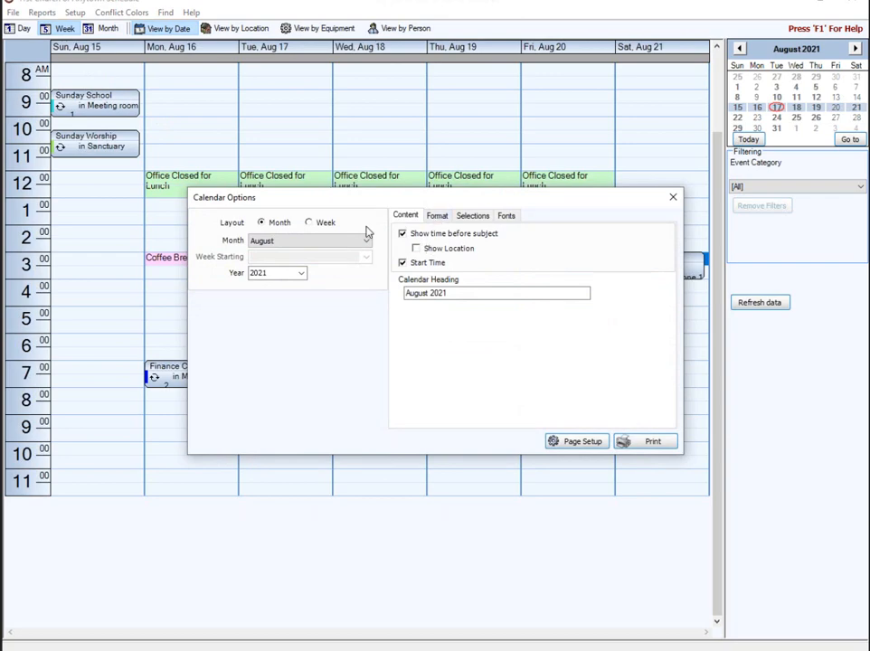
pyautogui.click(472, 217)
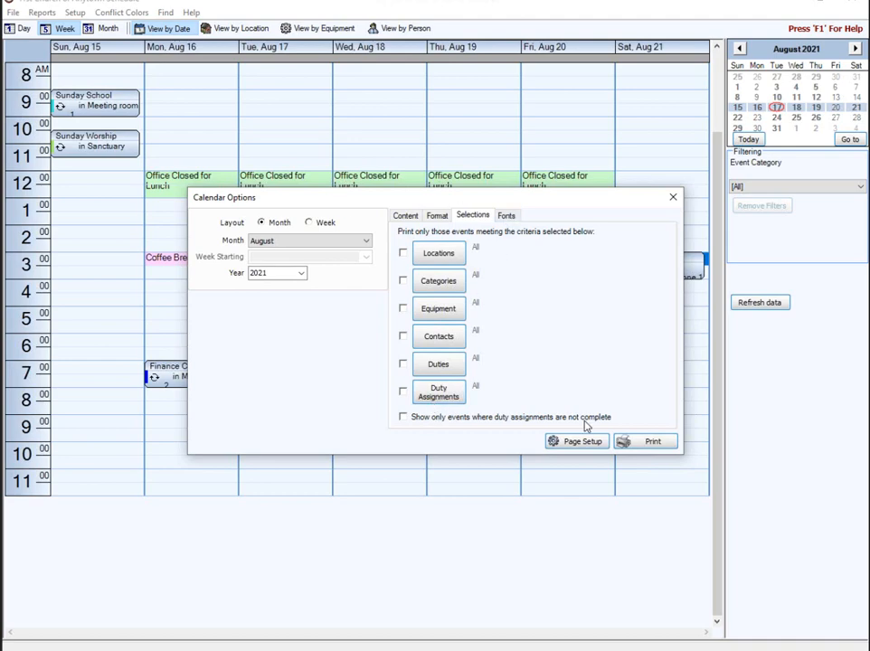
pyautogui.click(651, 443)
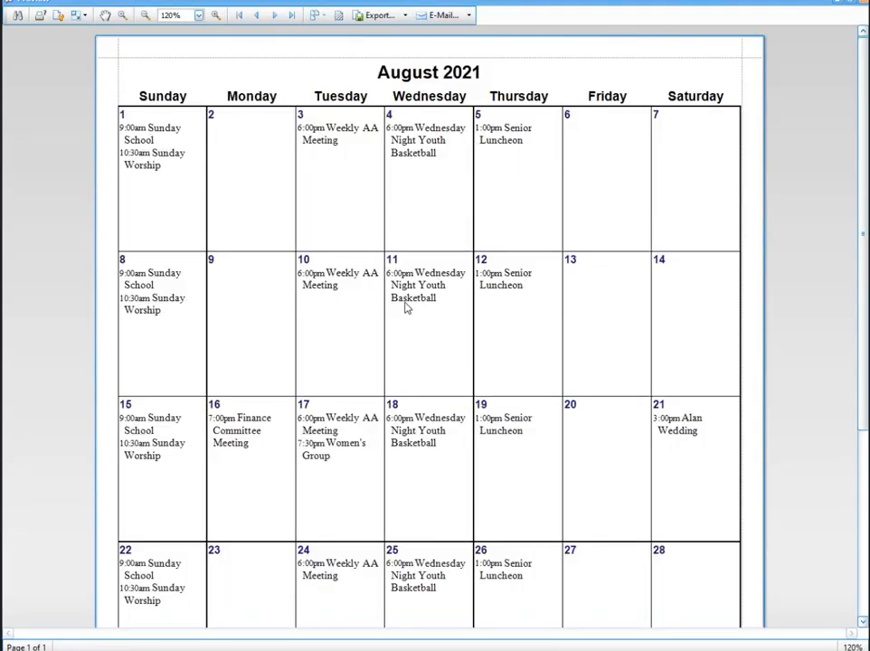
pyautogui.click(863, 3)
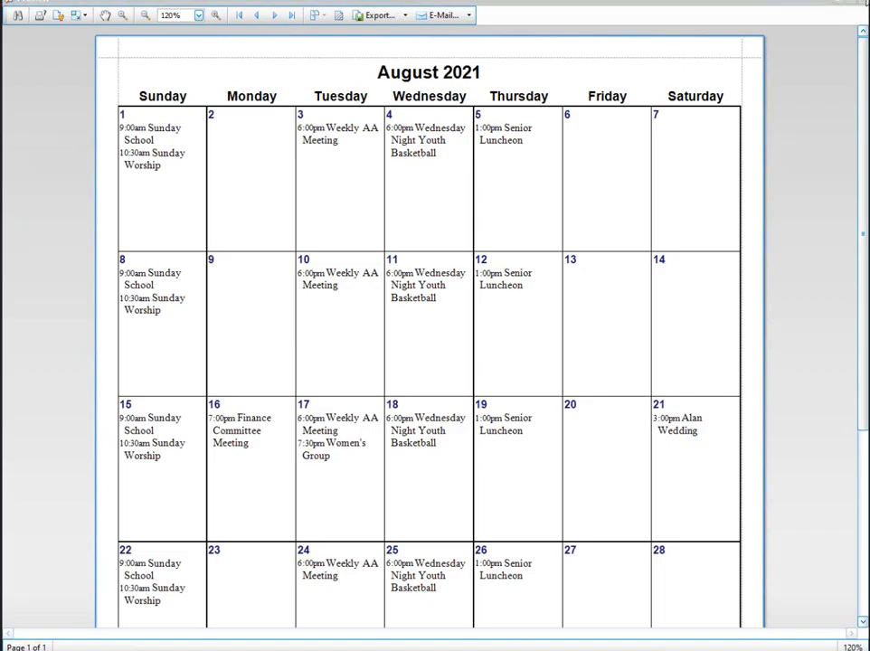
# - Review the calendar report's format, content and event selection options
pyautogui.click(437, 217)
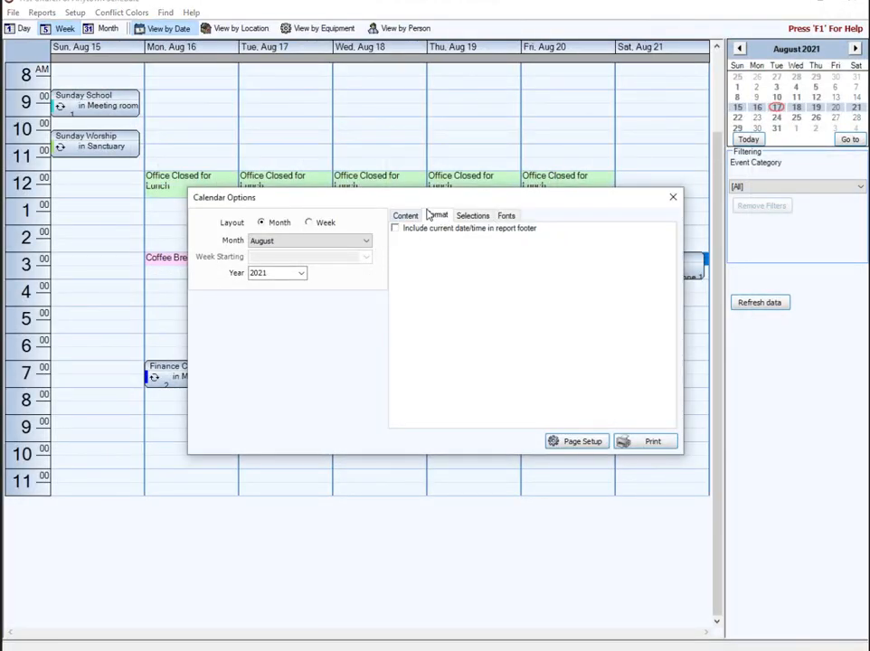
pyautogui.click(405, 215)
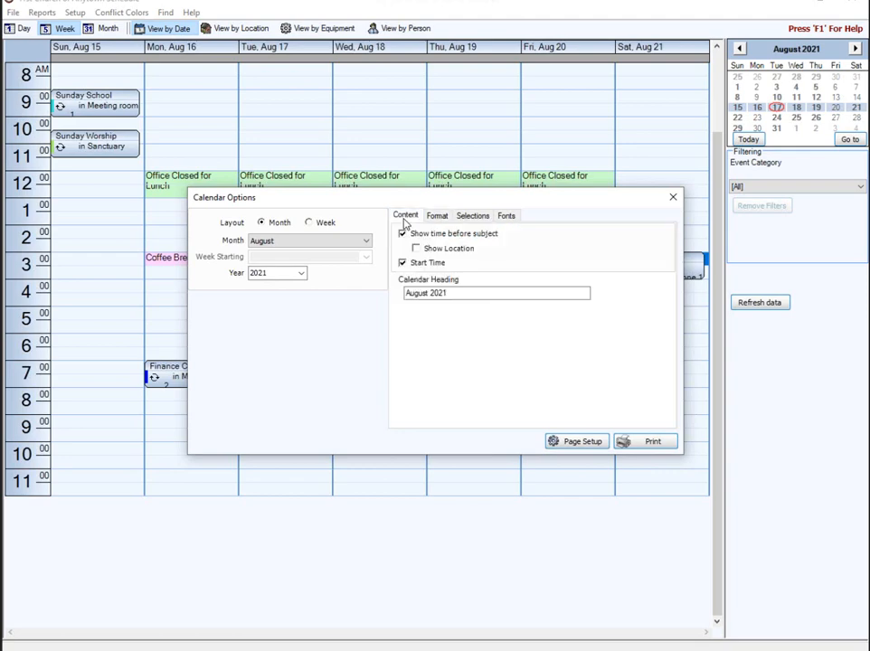
pyautogui.click(474, 216)
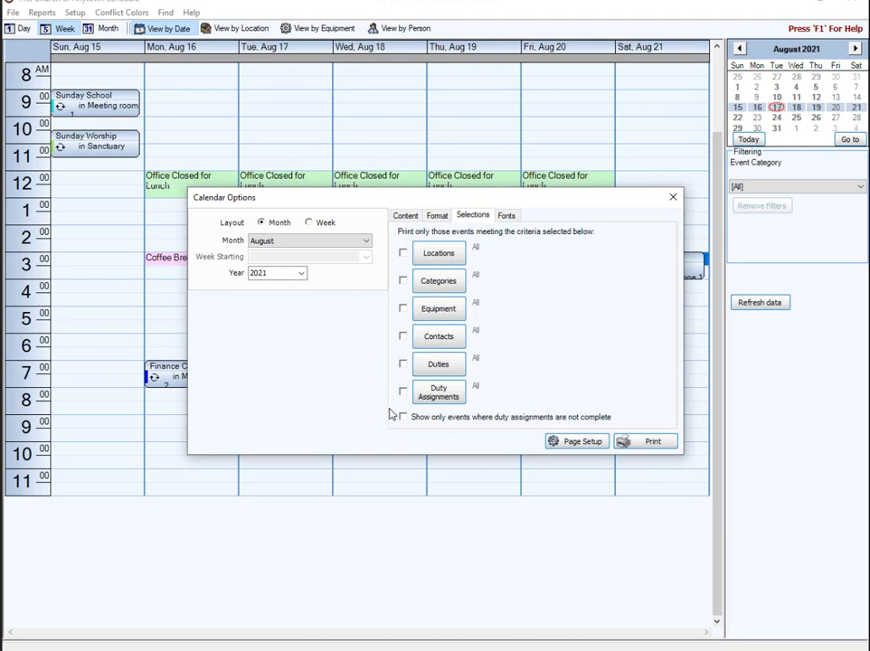
pyautogui.click(435, 216)
pyautogui.click(411, 217)
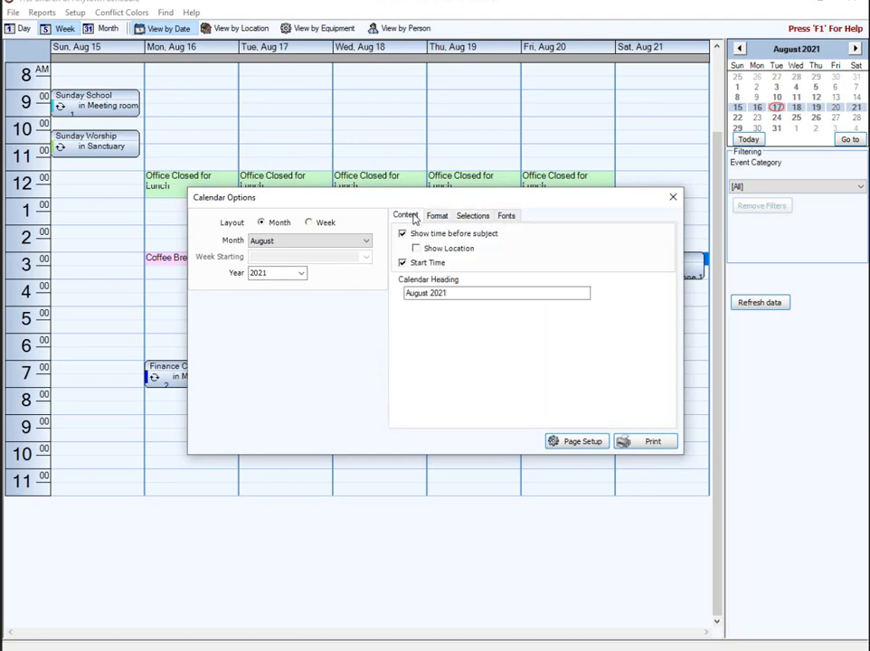
# - Preview the August 2021 calendar again, look at the available export formats, and close the preview and the calendar options
pyautogui.click(646, 442)
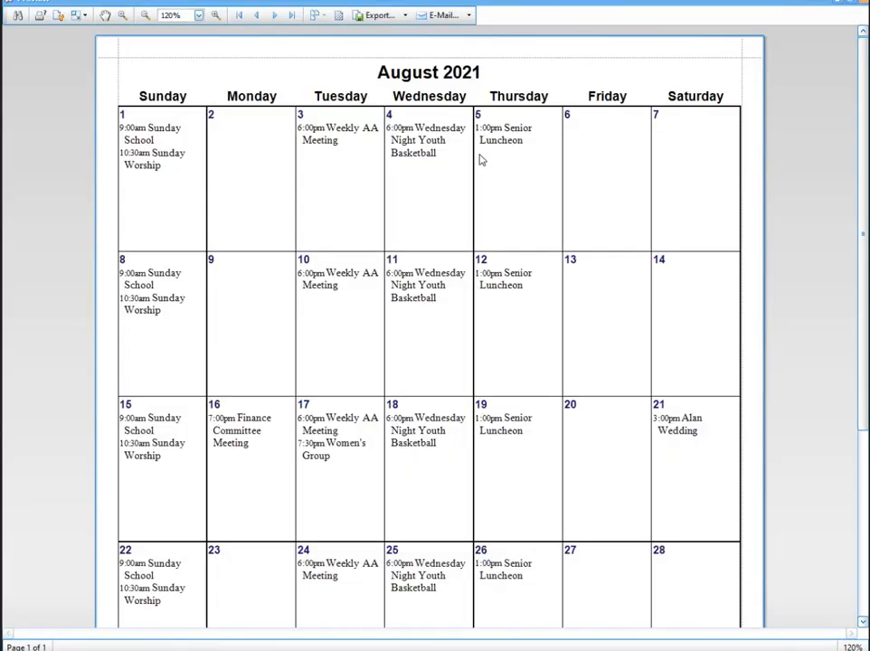
pyautogui.click(405, 15)
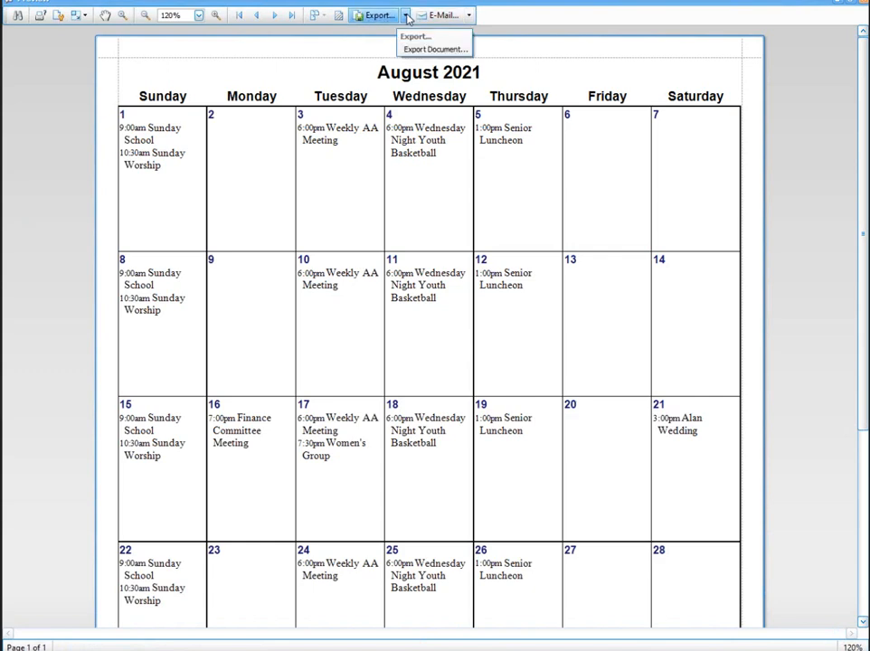
pyautogui.click(405, 16)
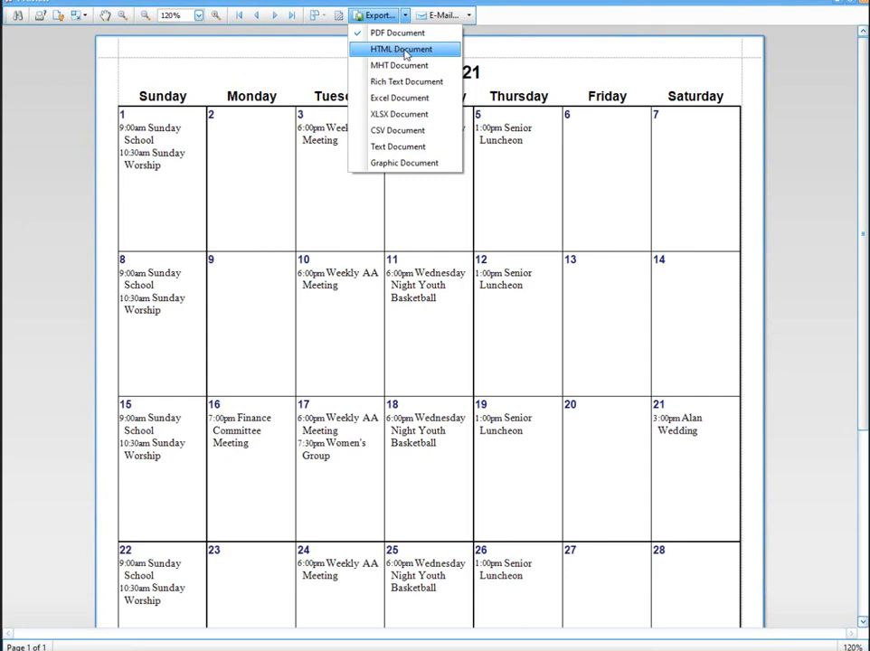
pyautogui.click(76, 121)
pyautogui.click(859, 4)
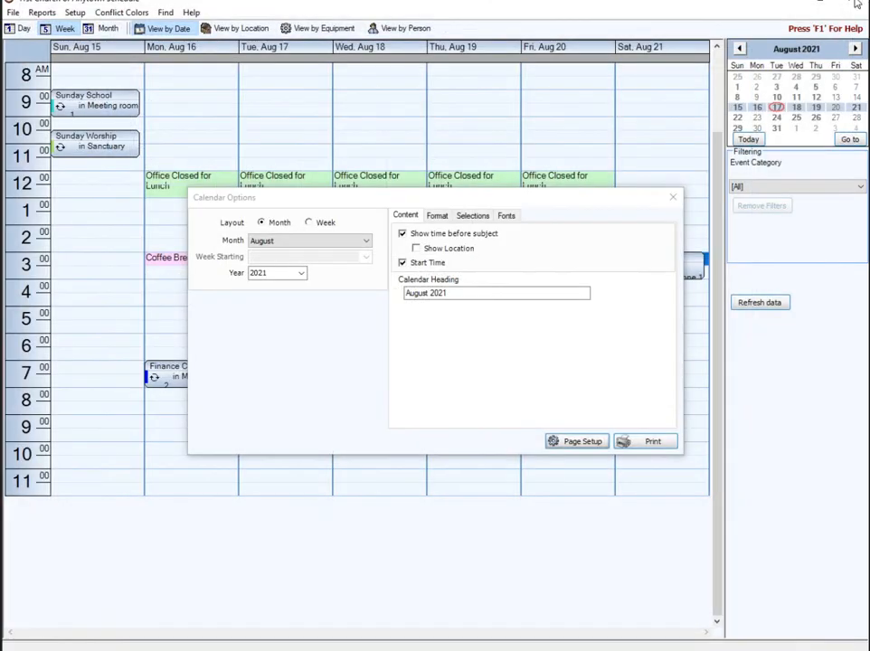
pyautogui.click(673, 196)
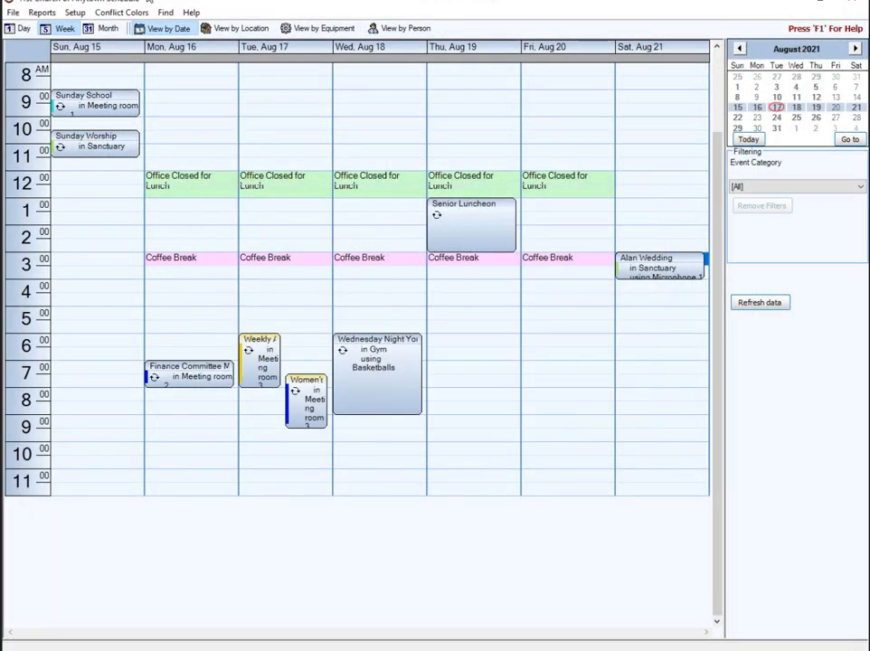
pyautogui.click(11, 12)
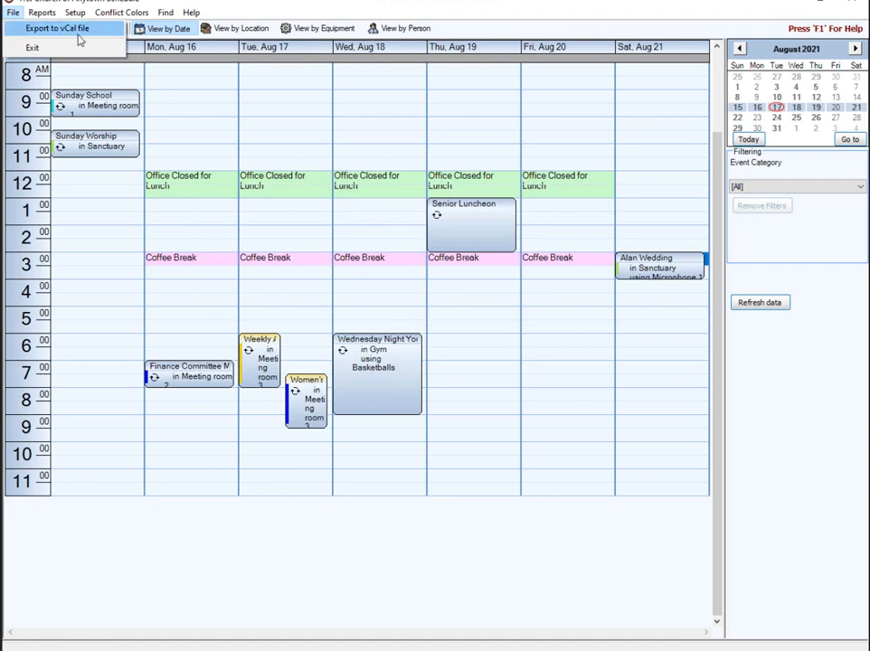
pyautogui.click(288, 2)
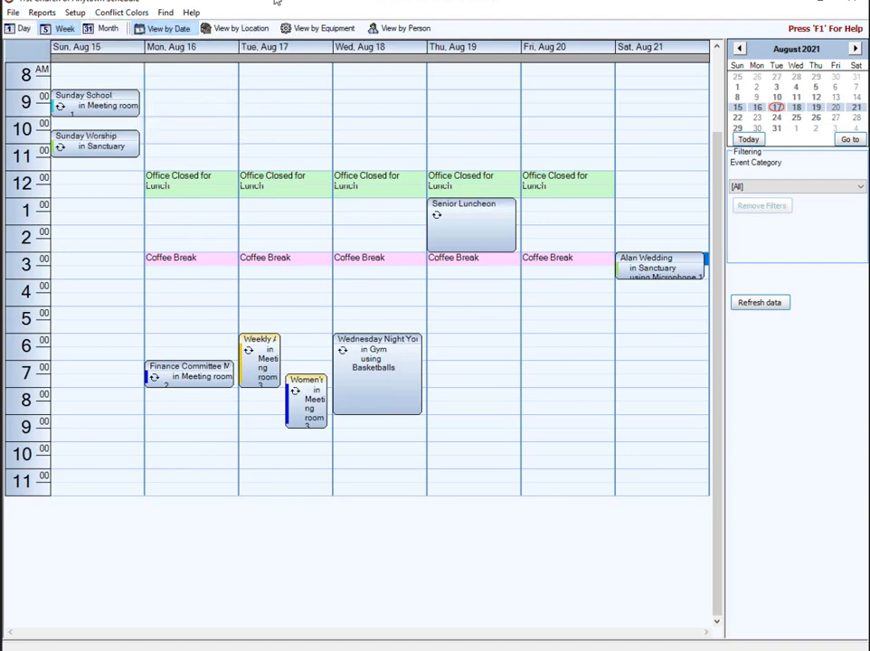
# - Open the Event Report options and review the content choices and the event selection criteria
pyautogui.click(42, 13)
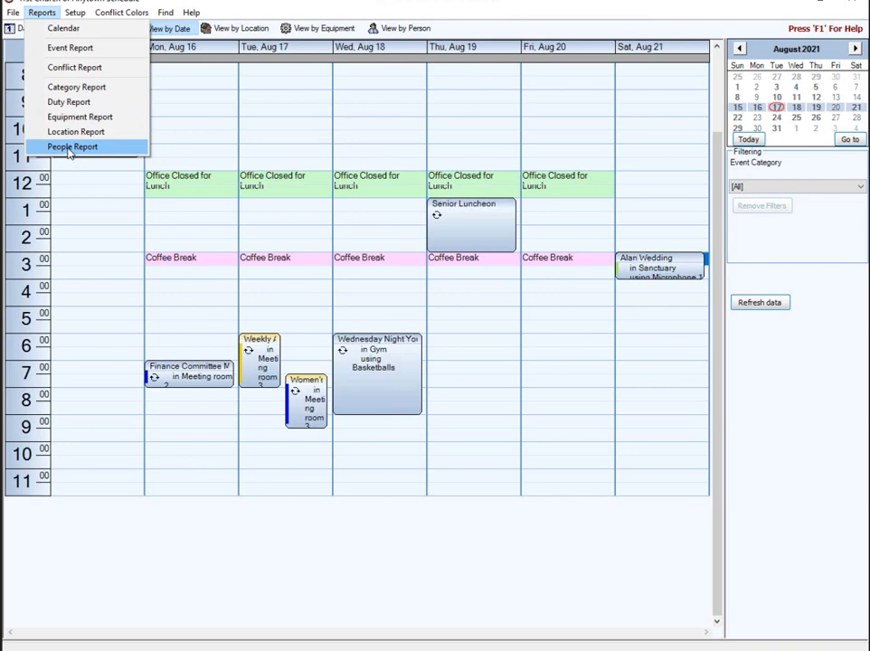
pyautogui.click(93, 48)
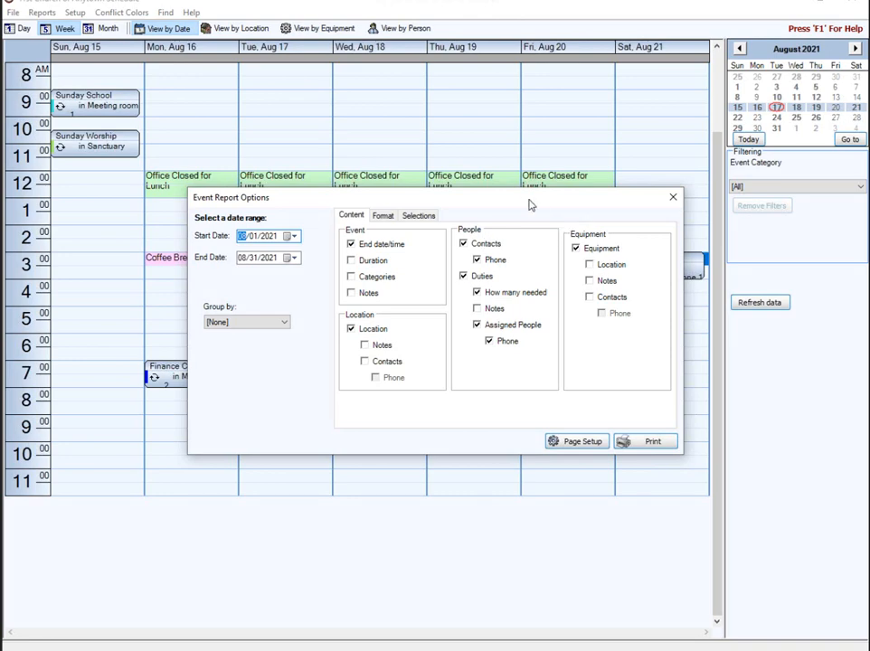
pyautogui.click(418, 217)
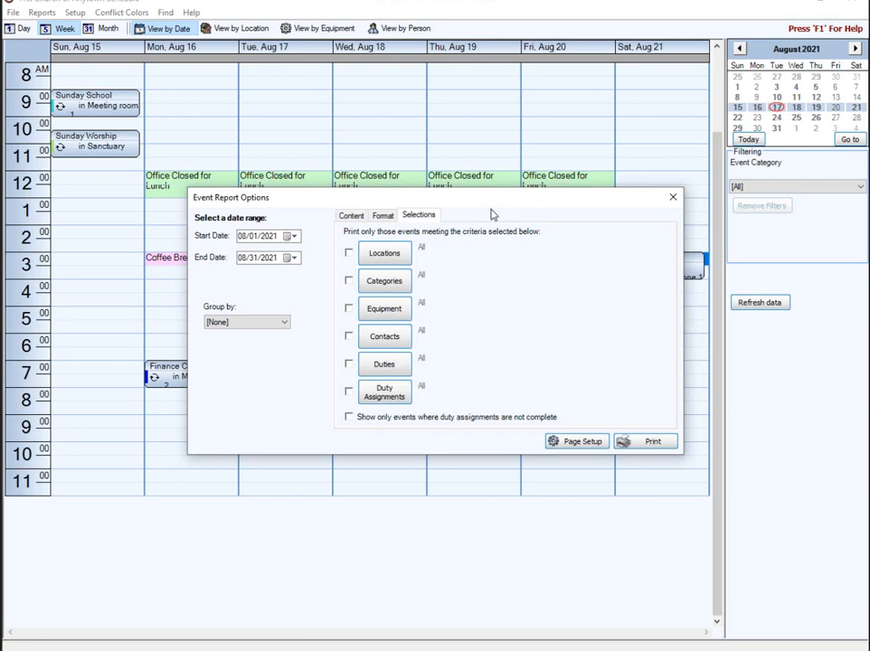
# - Limit the Event Report to the Committee Meetings and Group Mtg categories, preview it, and close the preview
pyautogui.click(349, 280)
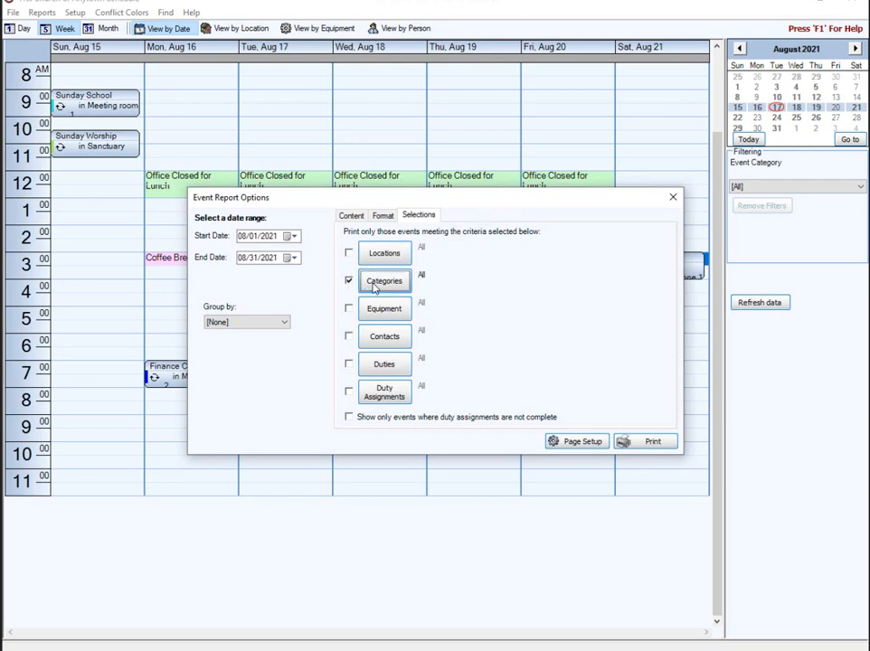
pyautogui.click(373, 287)
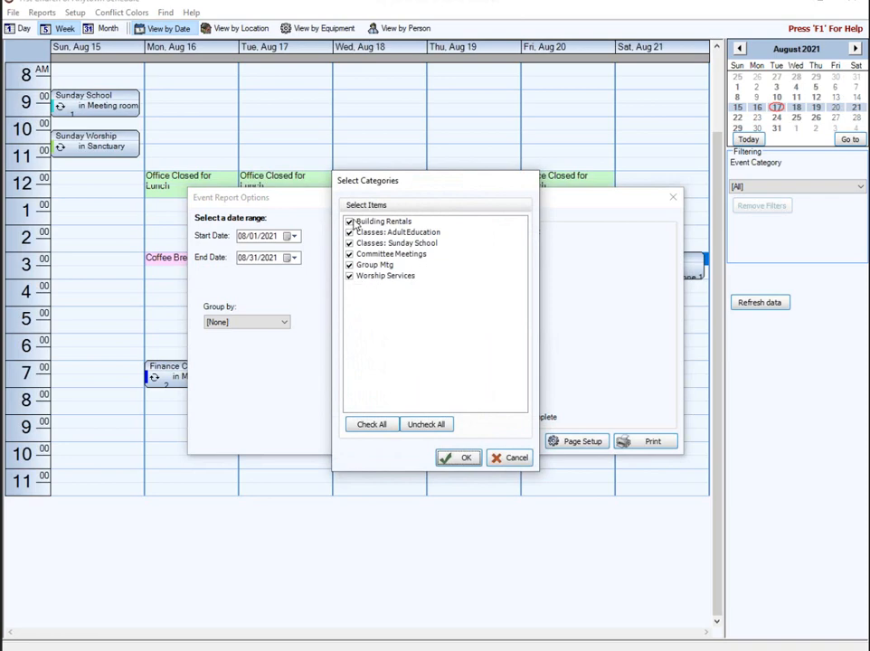
pyautogui.click(349, 221)
pyautogui.click(349, 233)
pyautogui.click(349, 244)
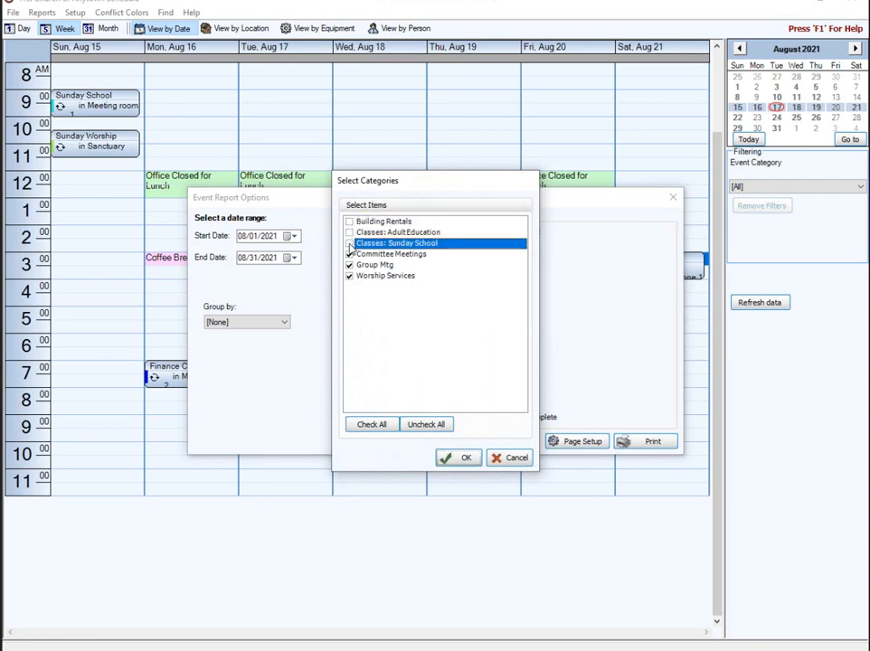
pyautogui.click(349, 266)
pyautogui.click(349, 276)
pyautogui.click(349, 266)
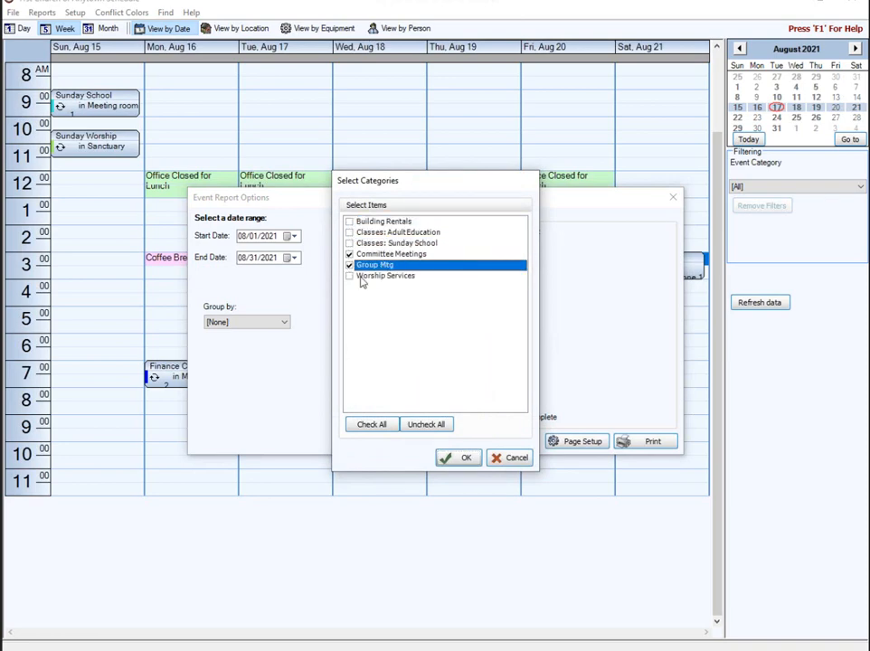
pyautogui.click(458, 457)
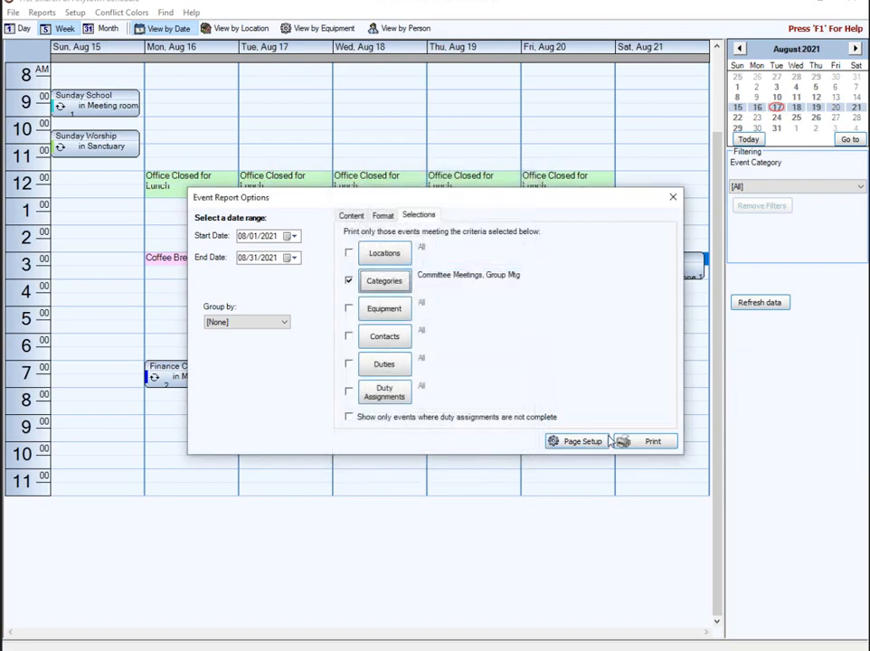
pyautogui.click(643, 441)
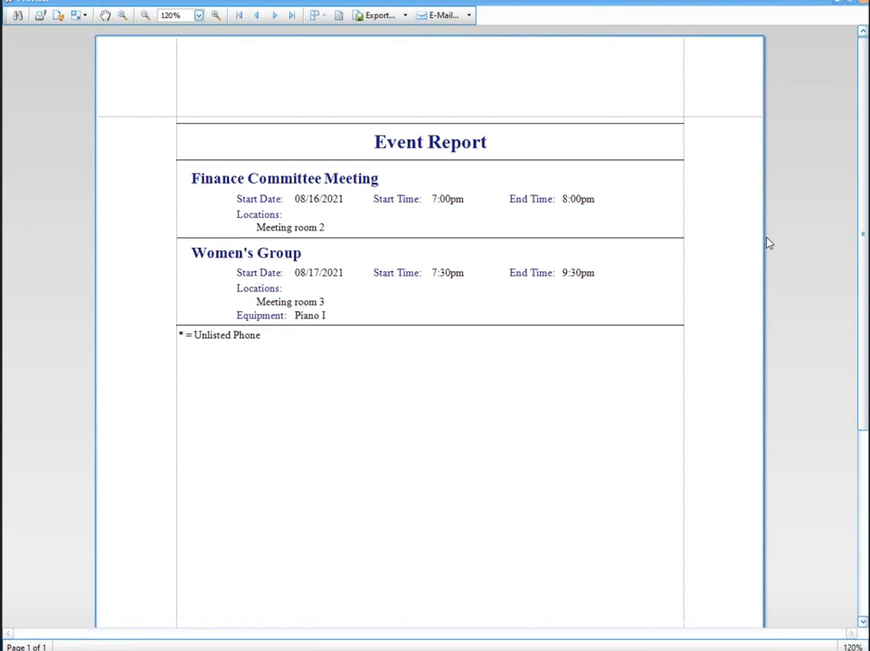
pyautogui.click(861, 3)
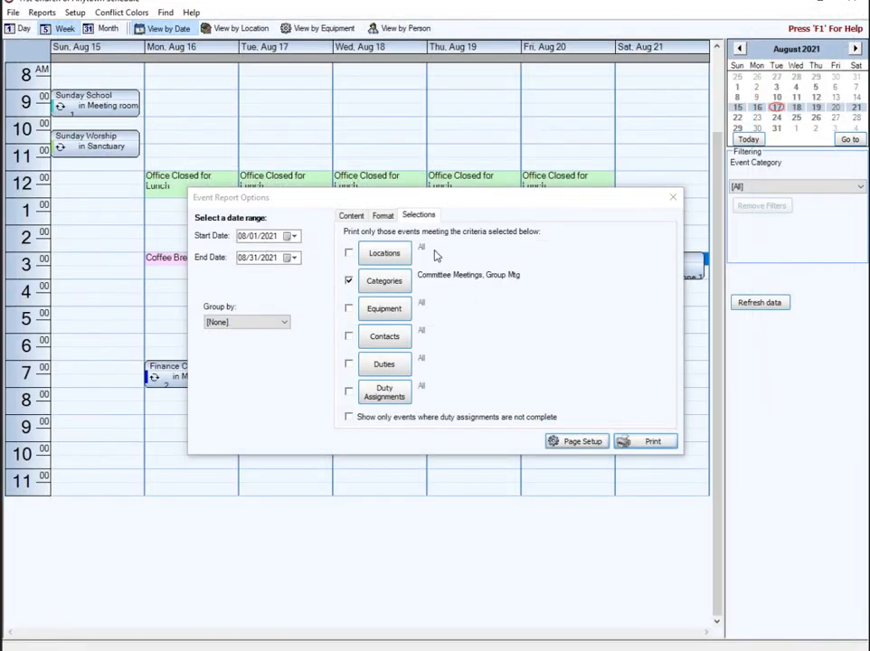
# - Change the Event Report's category filter to Worship Services only
pyautogui.click(349, 281)
pyautogui.click(349, 281)
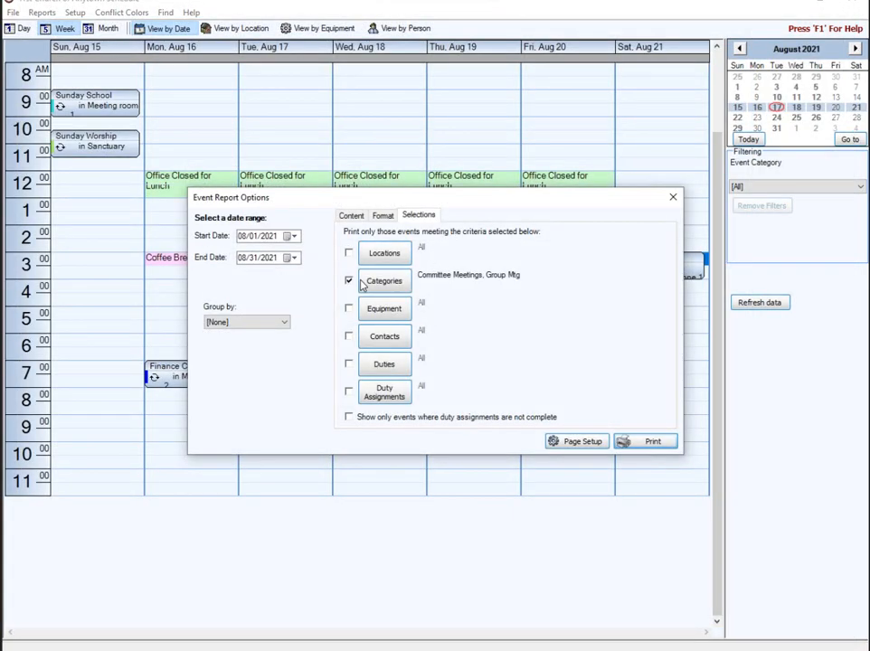
pyautogui.click(386, 281)
pyautogui.click(349, 255)
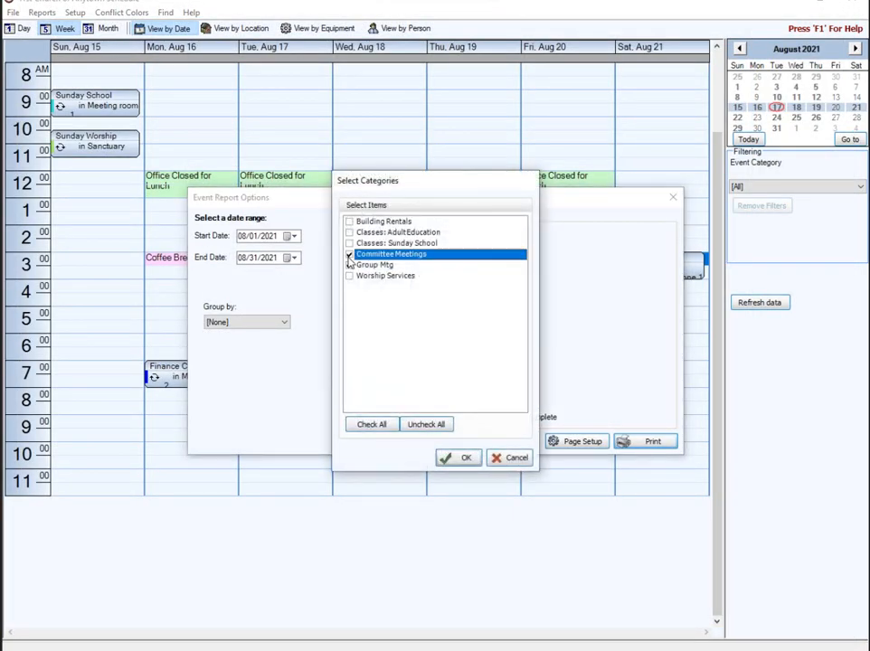
pyautogui.click(349, 265)
pyautogui.click(349, 276)
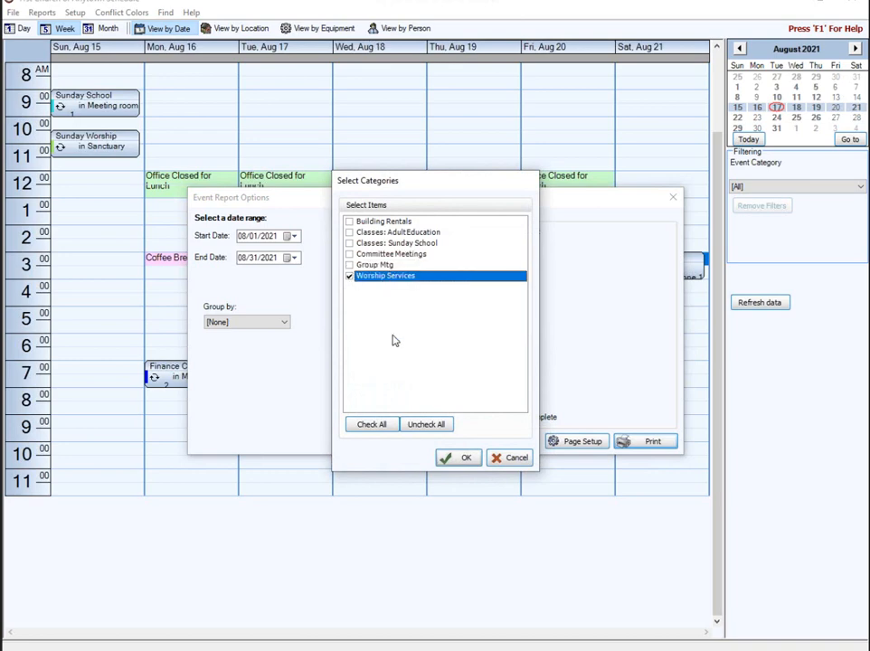
pyautogui.click(464, 458)
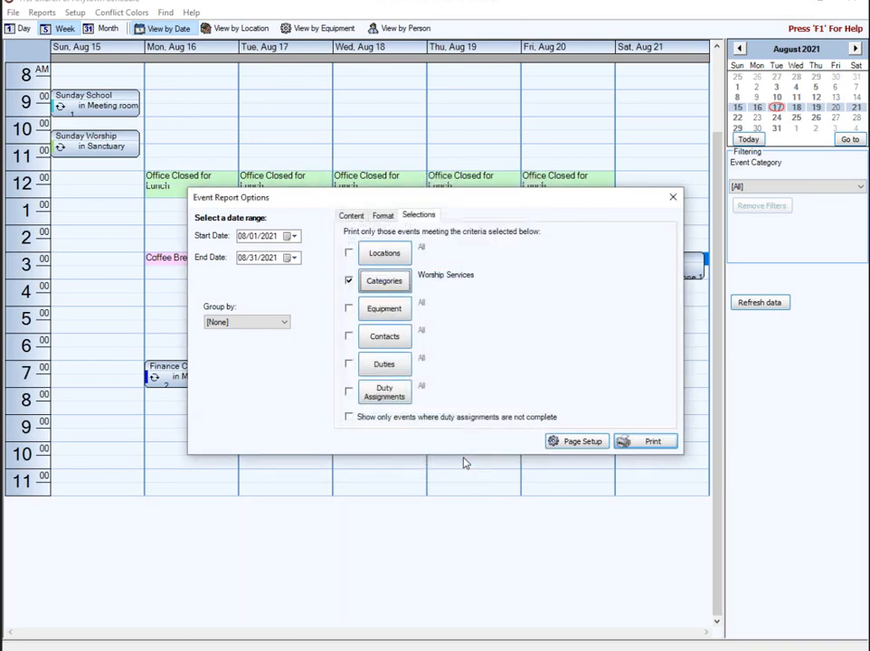
# - Preview the Event Report, examine the listed services and wedding with their duties, and close the preview and the report options
pyautogui.click(647, 441)
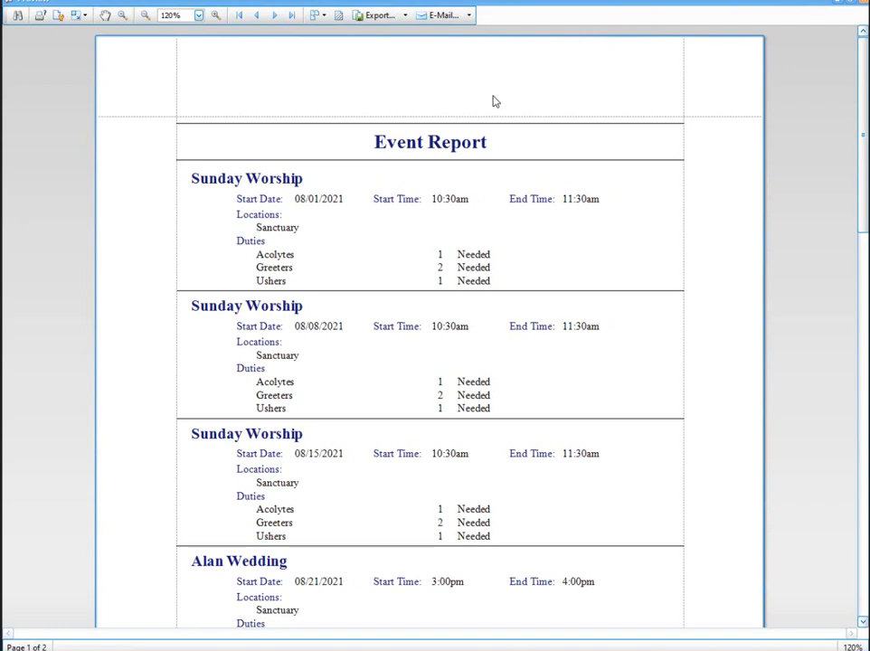
pyautogui.scroll(-4, 460, 172)
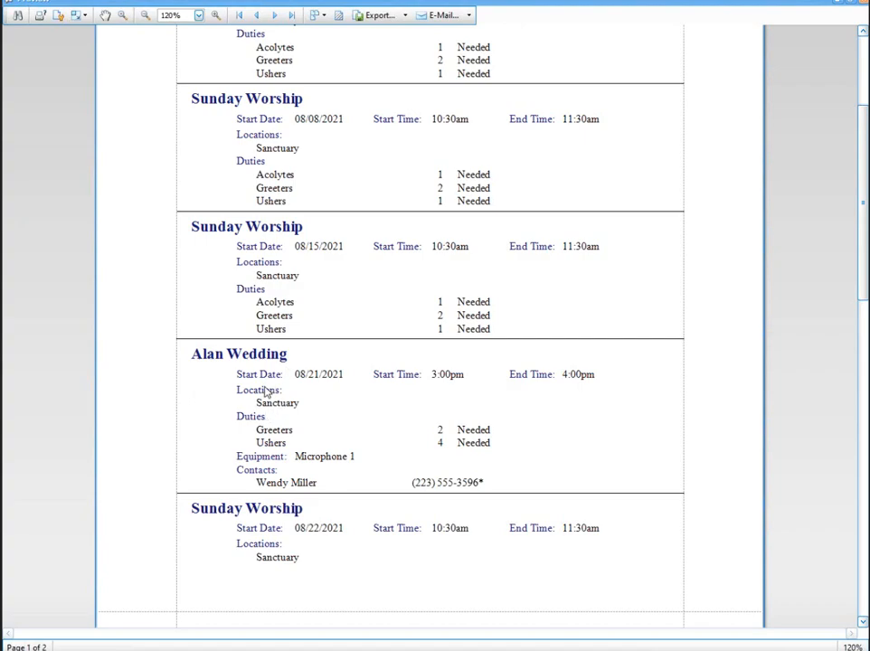
pyautogui.scroll(3, 265, 388)
pyautogui.scroll(1, 265, 385)
pyautogui.scroll(-1, 265, 384)
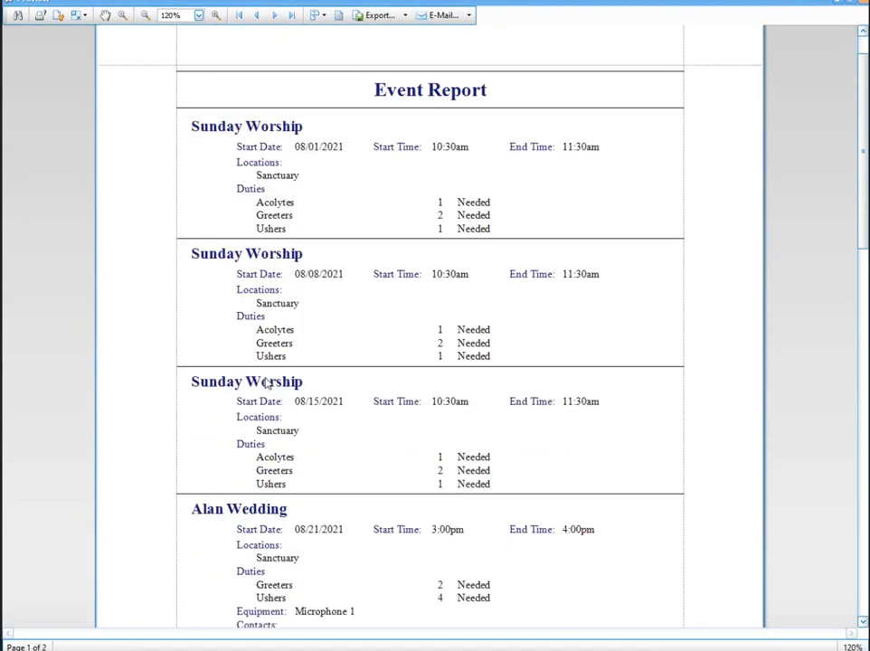
pyautogui.scroll(-1, 267, 375)
pyautogui.scroll(2, 266, 376)
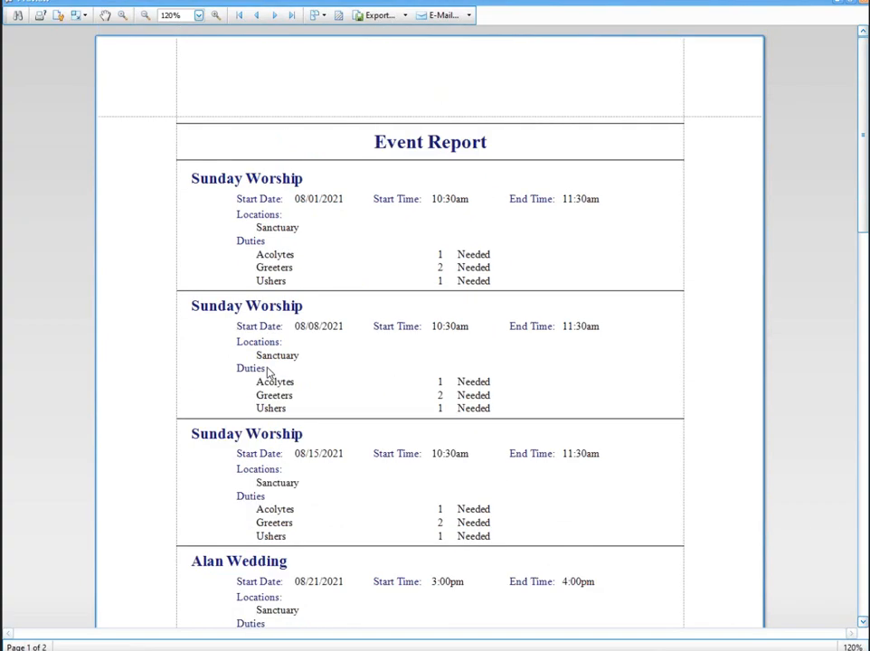
pyautogui.scroll(-3, 262, 376)
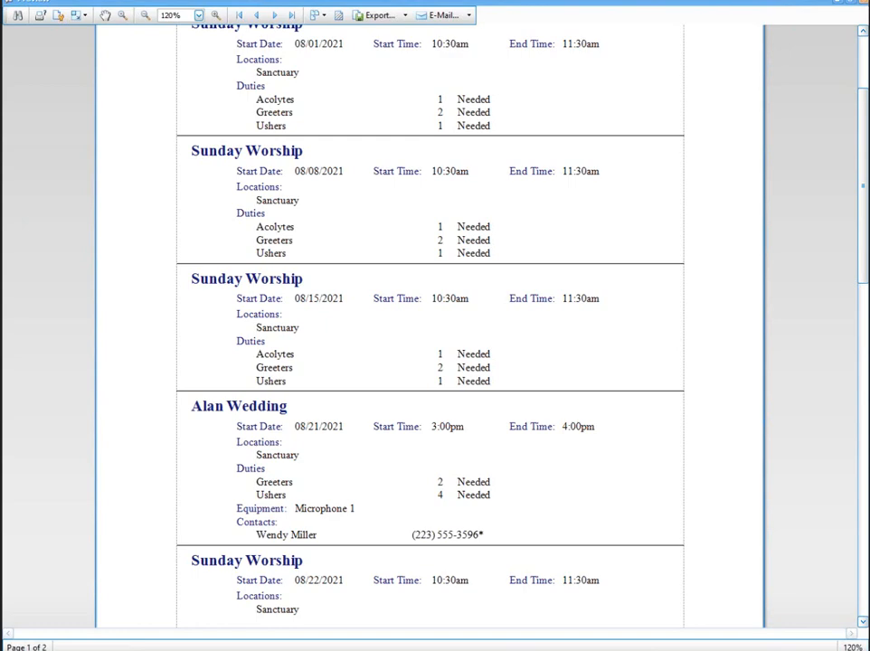
pyautogui.click(864, 4)
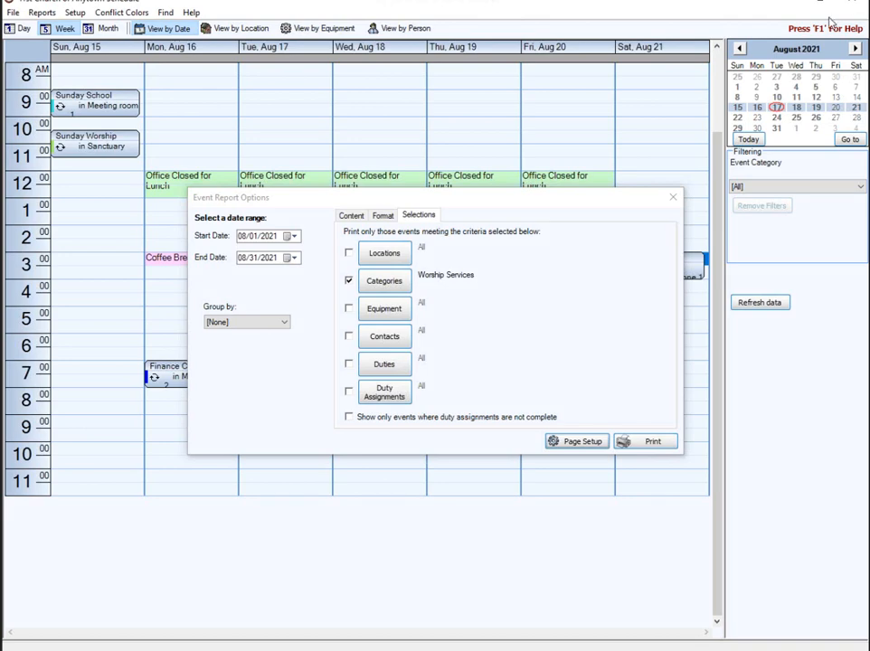
pyautogui.click(673, 196)
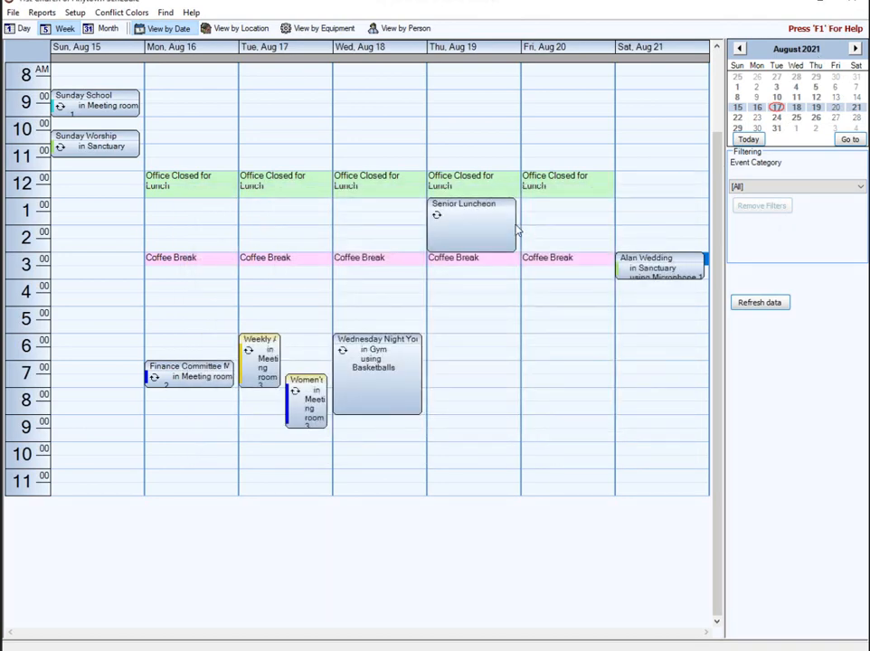